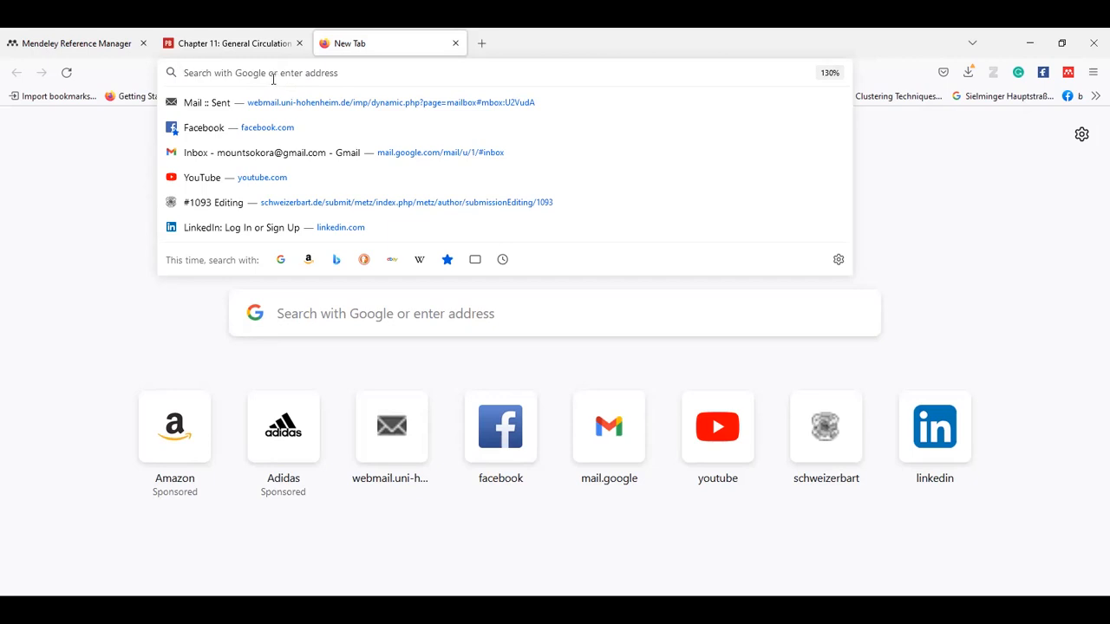
# Type 'Mendeles' into the new tab's address bar.
pyautogui.write('Mende')
pyautogui.write('le')
pyautogui.write('s')
# Correct the address to 'Mendeley', load it, and check the account options.
pyautogui.press('BackSpace')
pyautogui.write('y.com/')
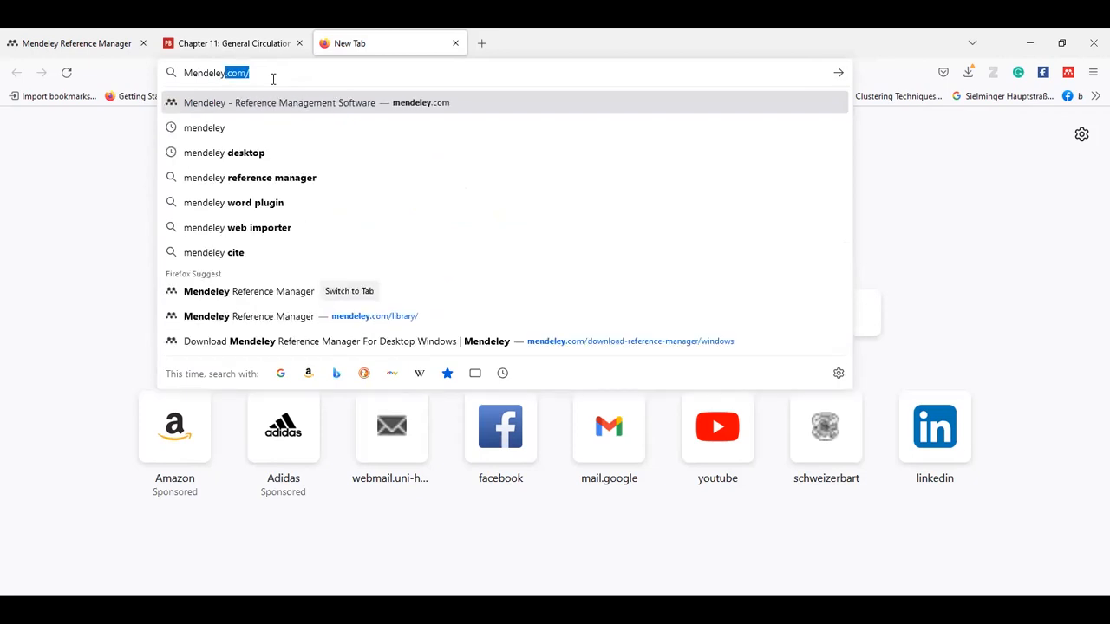
pyautogui.press('Return')
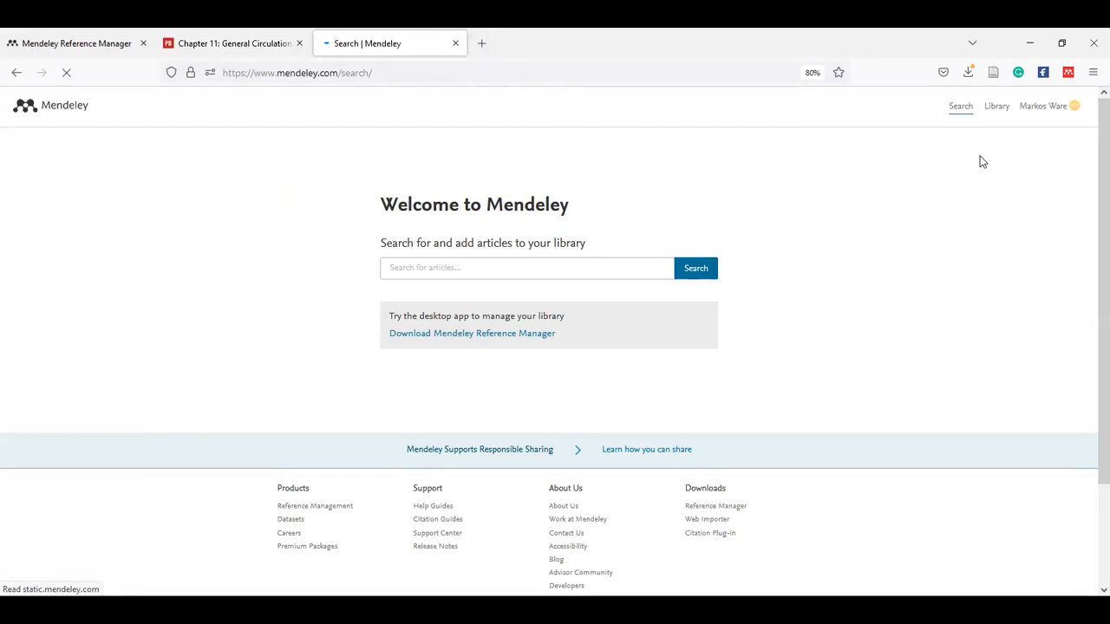
pyautogui.click(1051, 111)
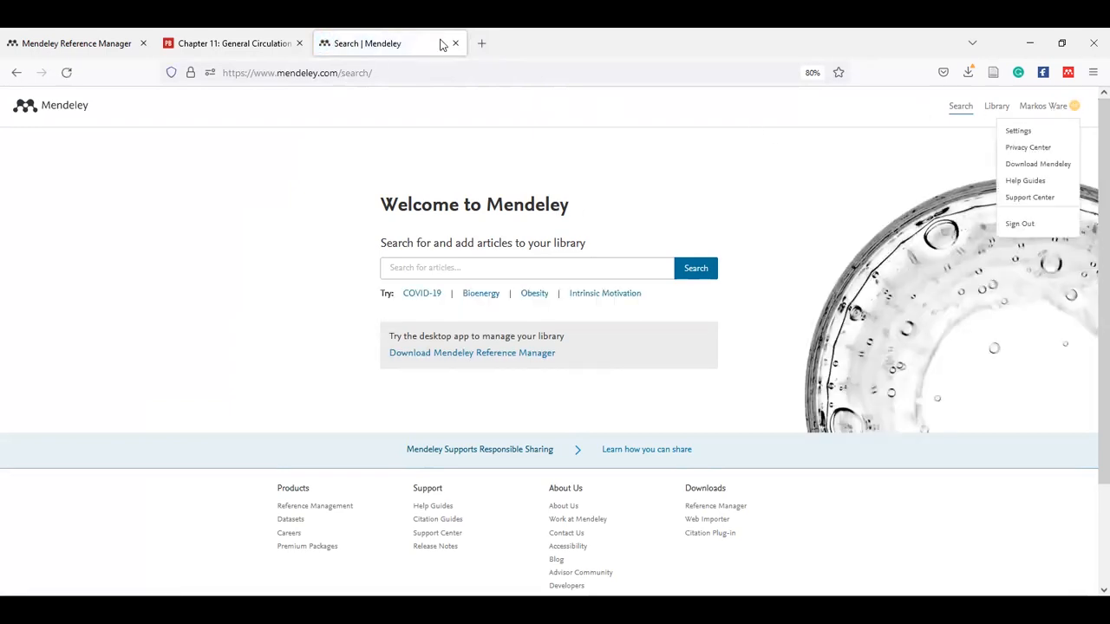
# Search Google for 'Mendeley' and open the Mendeley - Reference Management Software result.
pyautogui.click(377, 73)
pyautogui.write('Men')
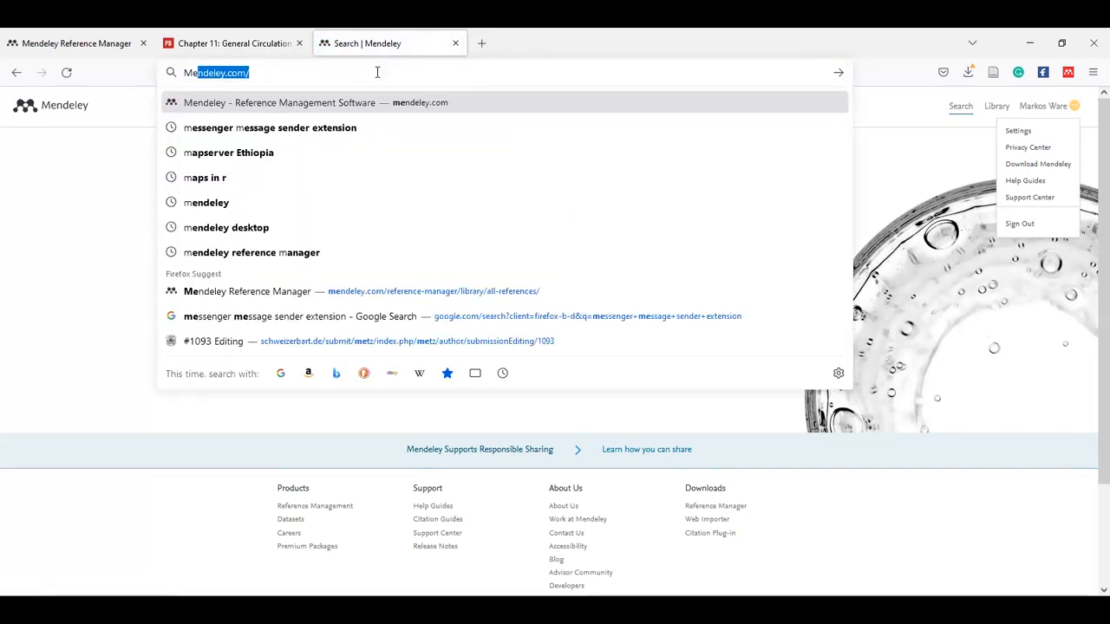
pyautogui.write('de')
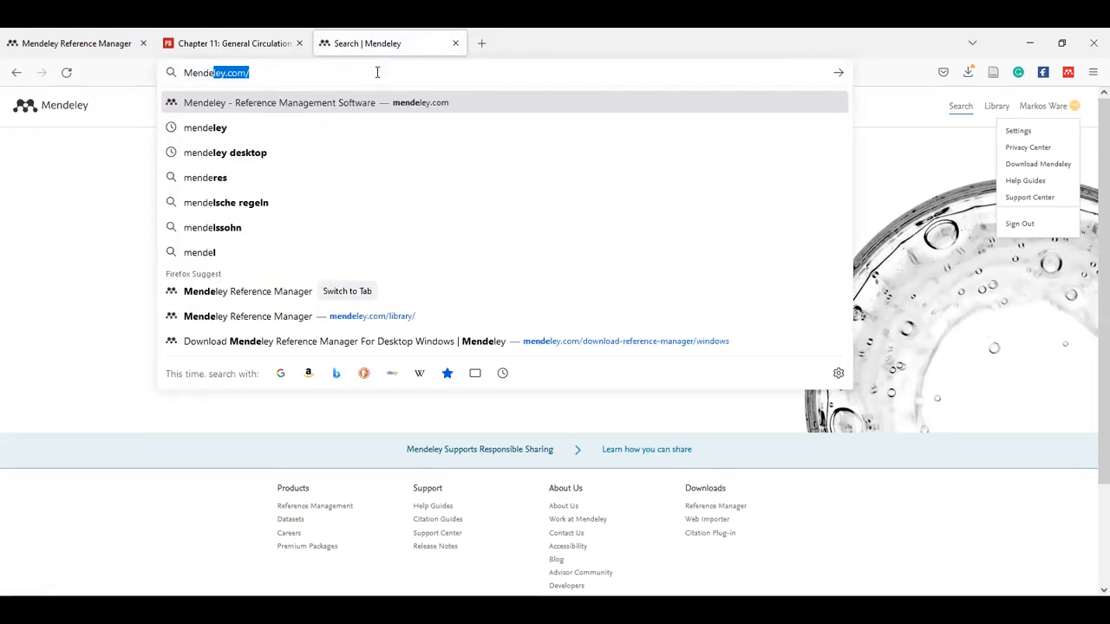
pyautogui.write('ley')
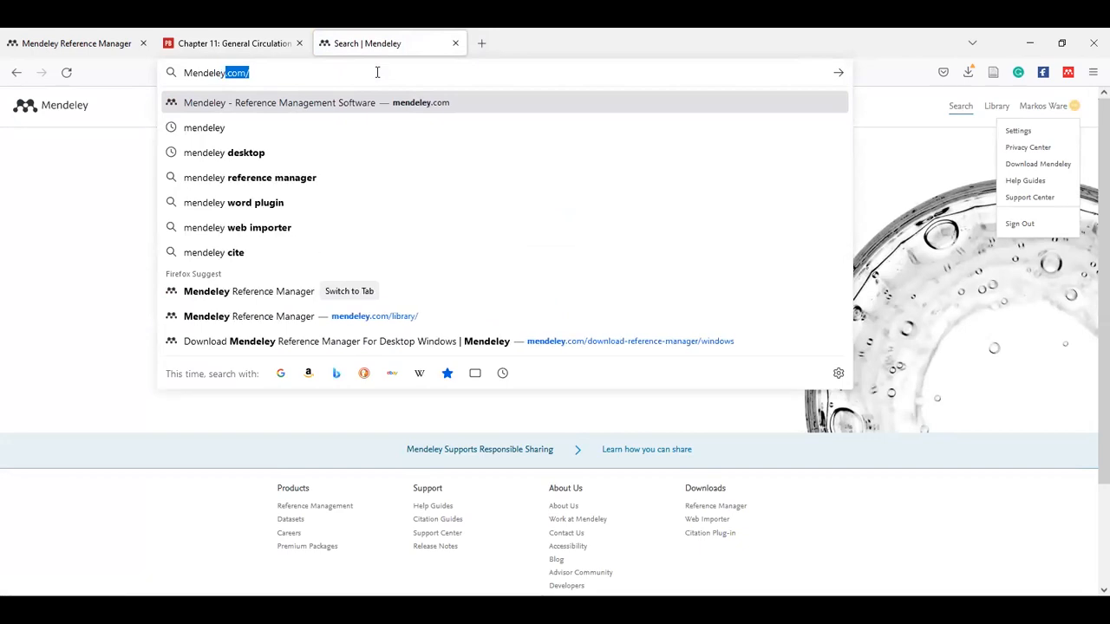
pyautogui.press('Home')
pyautogui.press('BackSpace')
pyautogui.press('BackSpace')
pyautogui.press('BackSpace')
pyautogui.press('BackSpace')
pyautogui.press('BackSpace')
pyautogui.press('Return')
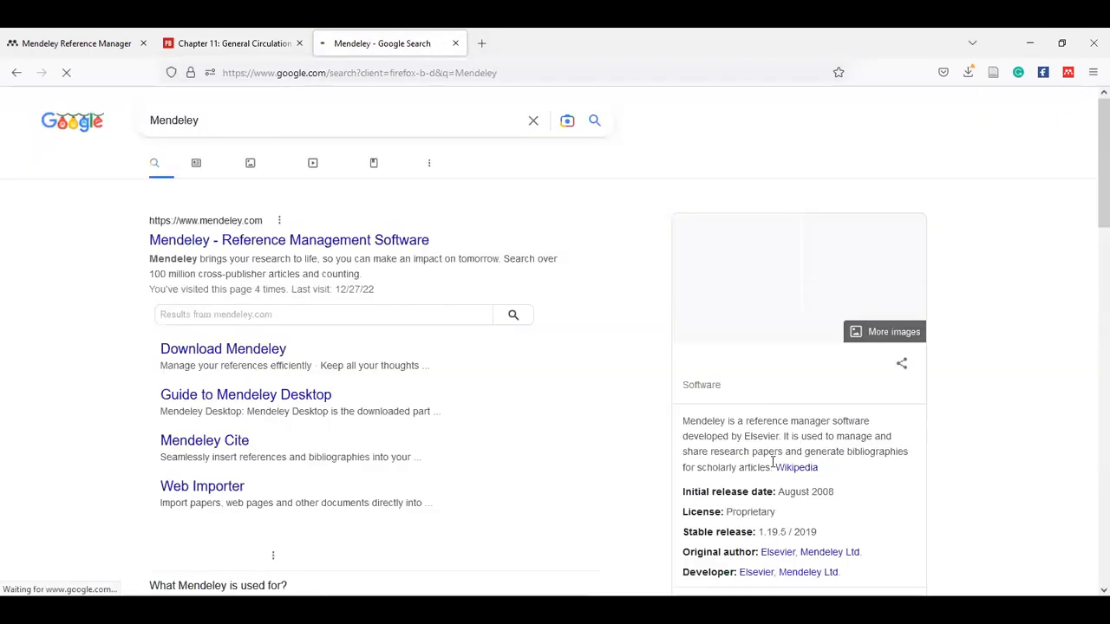
pyautogui.click(337, 243)
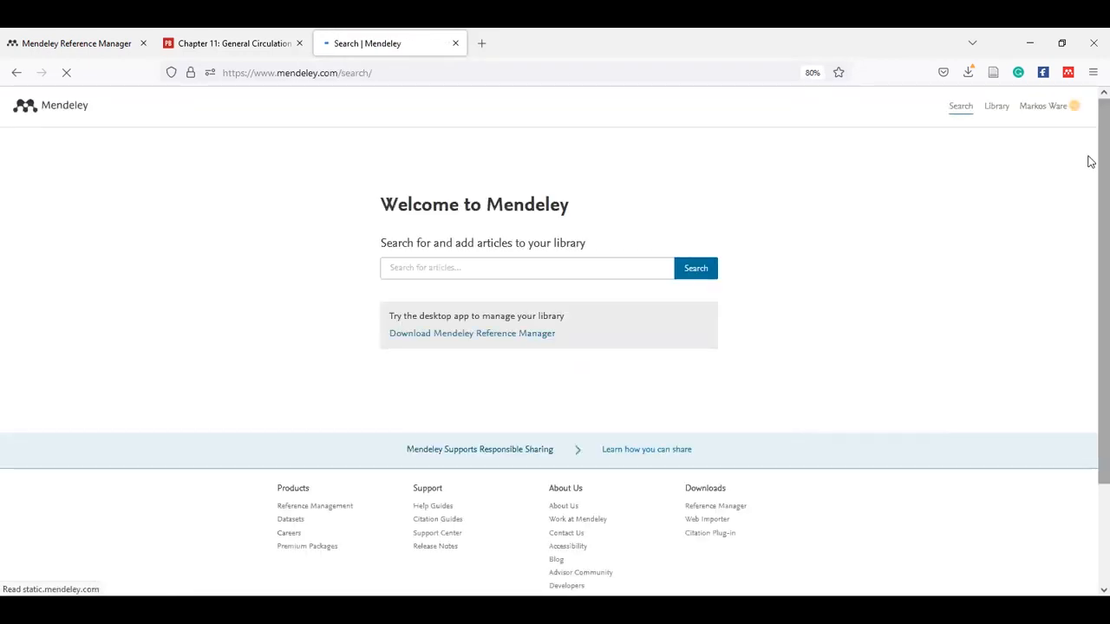
# Open the Download Mendeley page from the account menu and check recent downloads.
pyautogui.moveTo(1090, 162)
pyautogui.mouseDown()
pyautogui.moveTo(1090, 345)
pyautogui.moveTo(1089, 156)
pyautogui.mouseUp()
pyautogui.click(1069, 111)
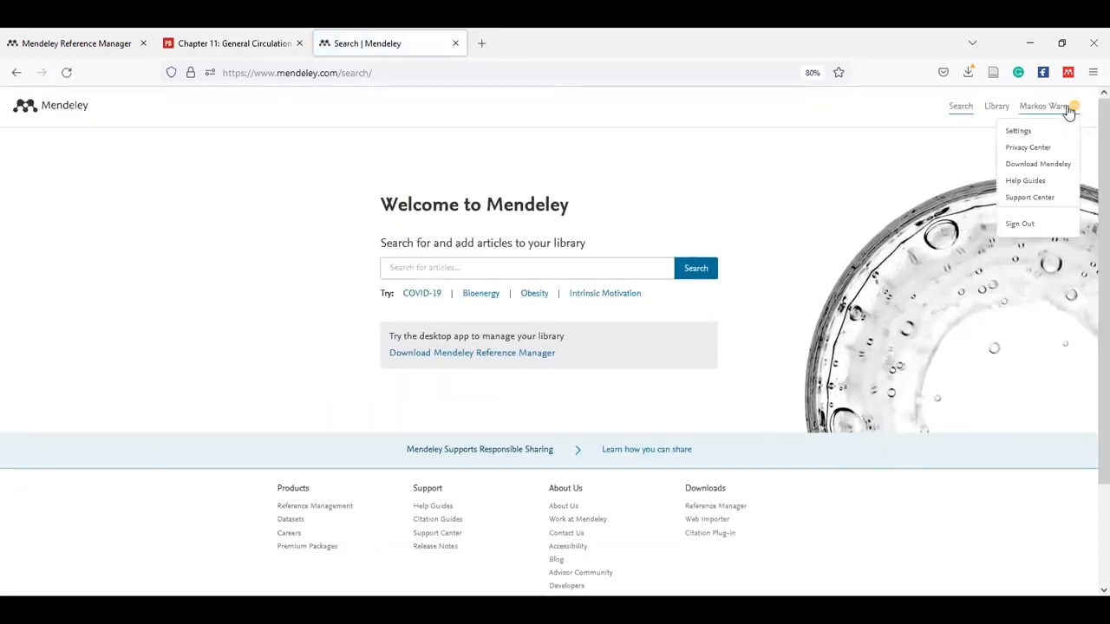
pyautogui.click(1049, 167)
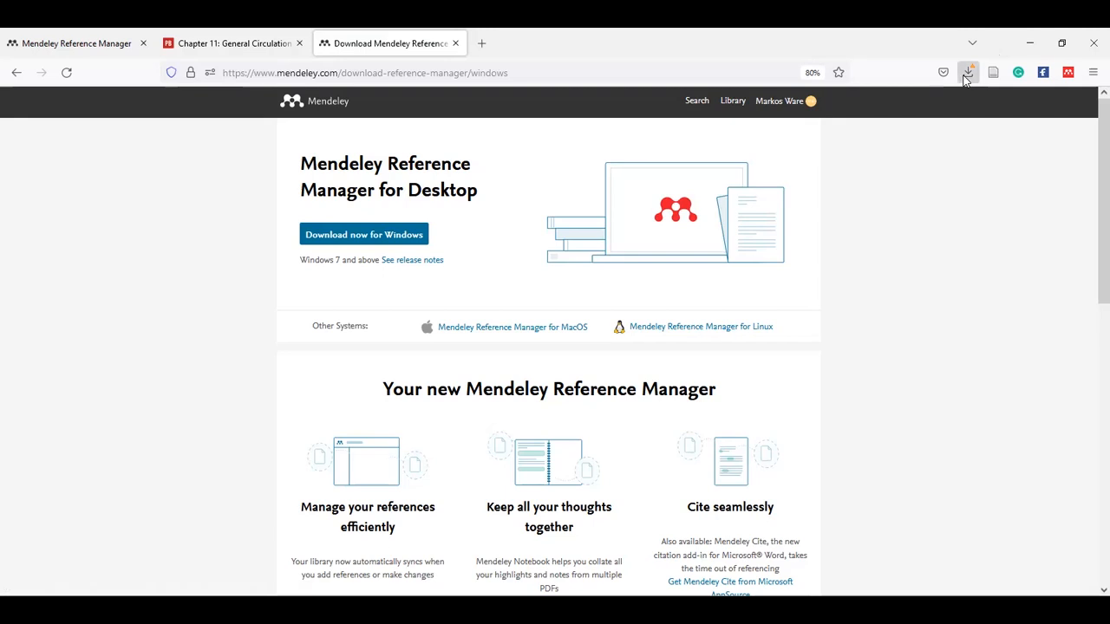
pyautogui.click(966, 76)
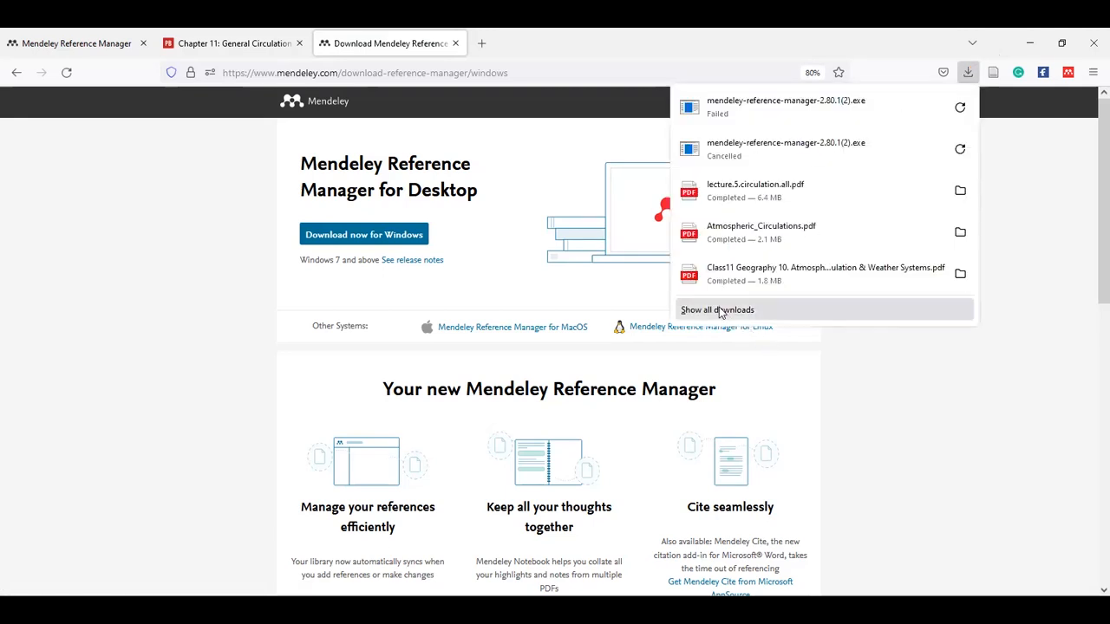
# Dismiss the downloads list, scroll the download page, and go to the Windows Start search.
pyautogui.press('Escape')
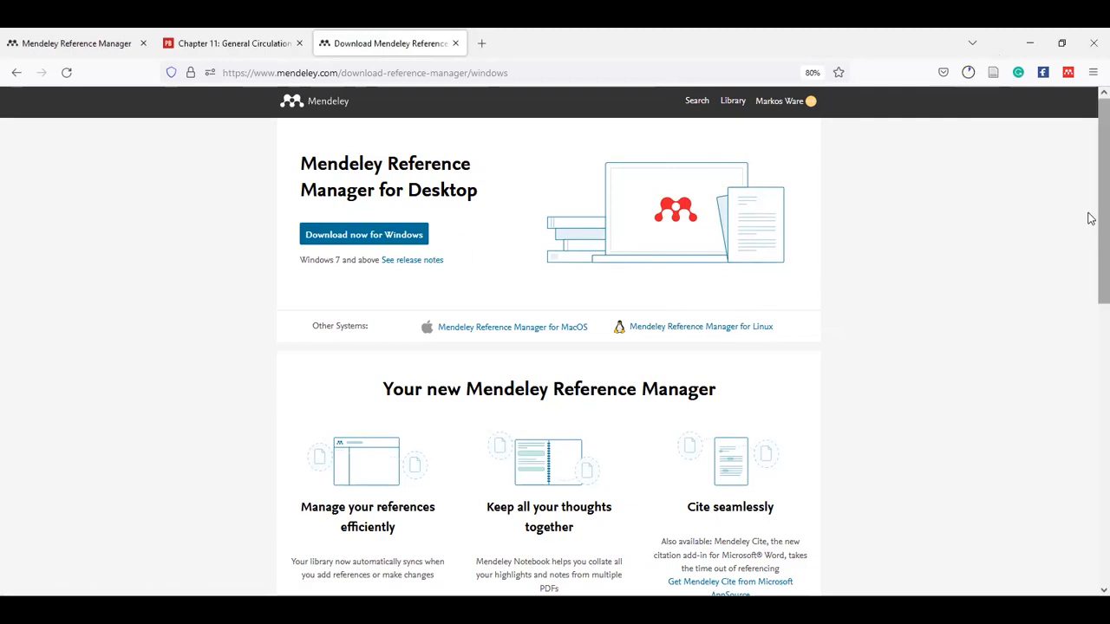
pyautogui.moveTo(1090, 220); pyautogui.dragTo(1090, 408)
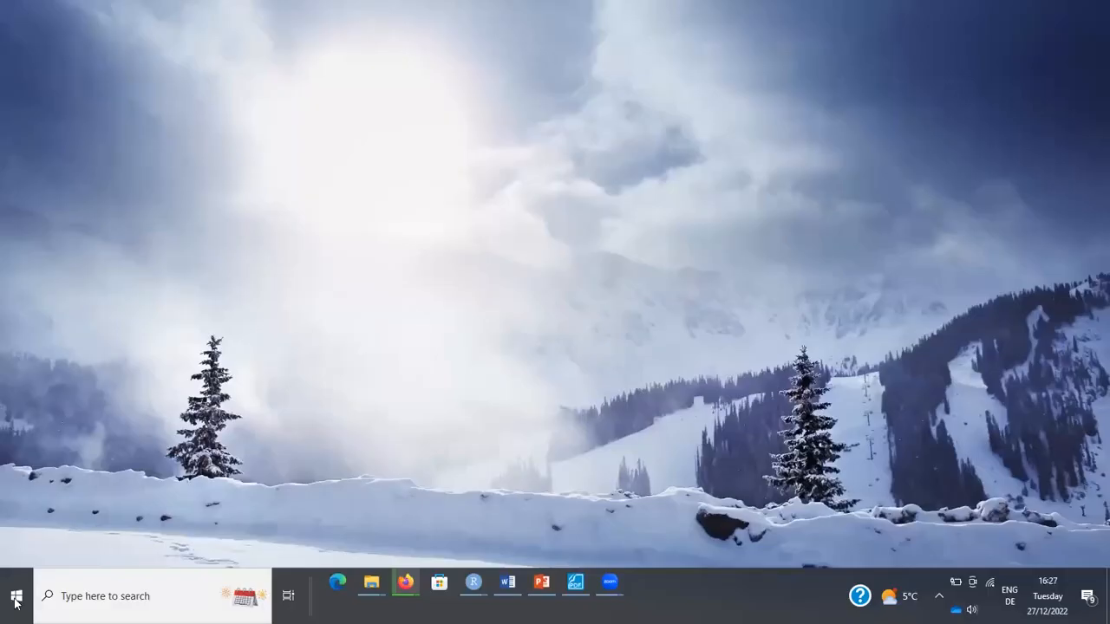
pyautogui.click(15, 597)
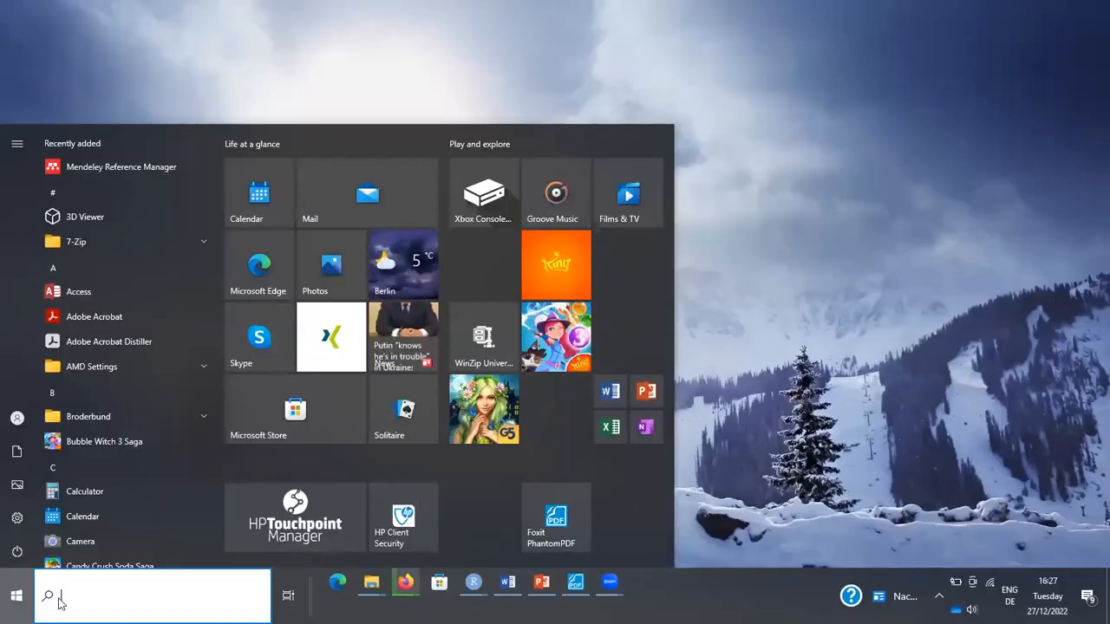
# Search Start for 'Mend' and launch Mendeley Reference Manager.
pyautogui.write('Me')
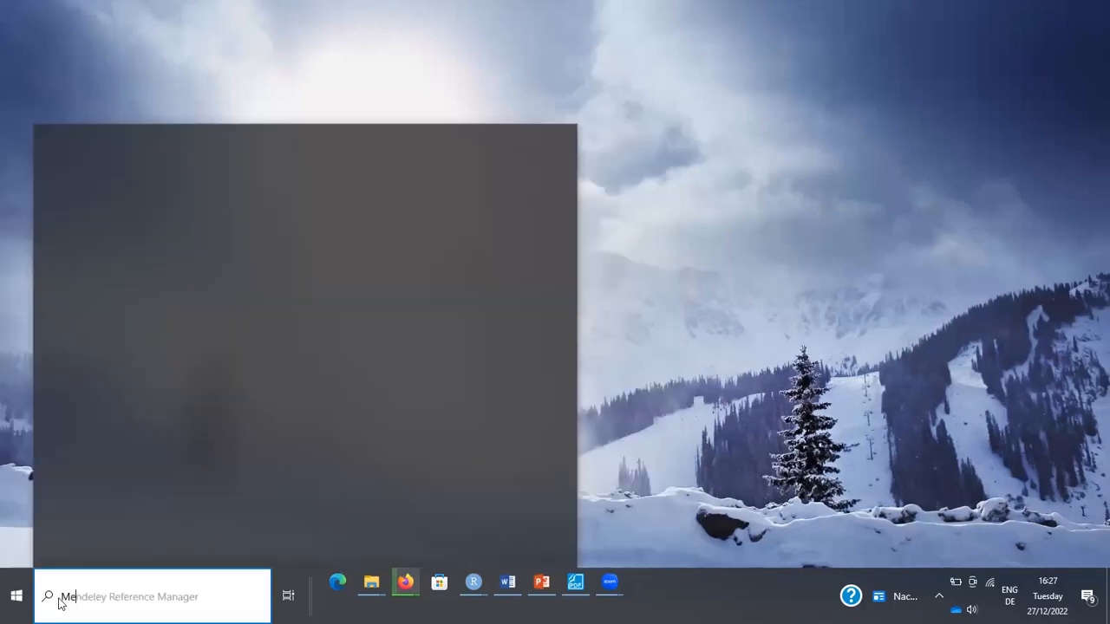
pyautogui.write('nd')
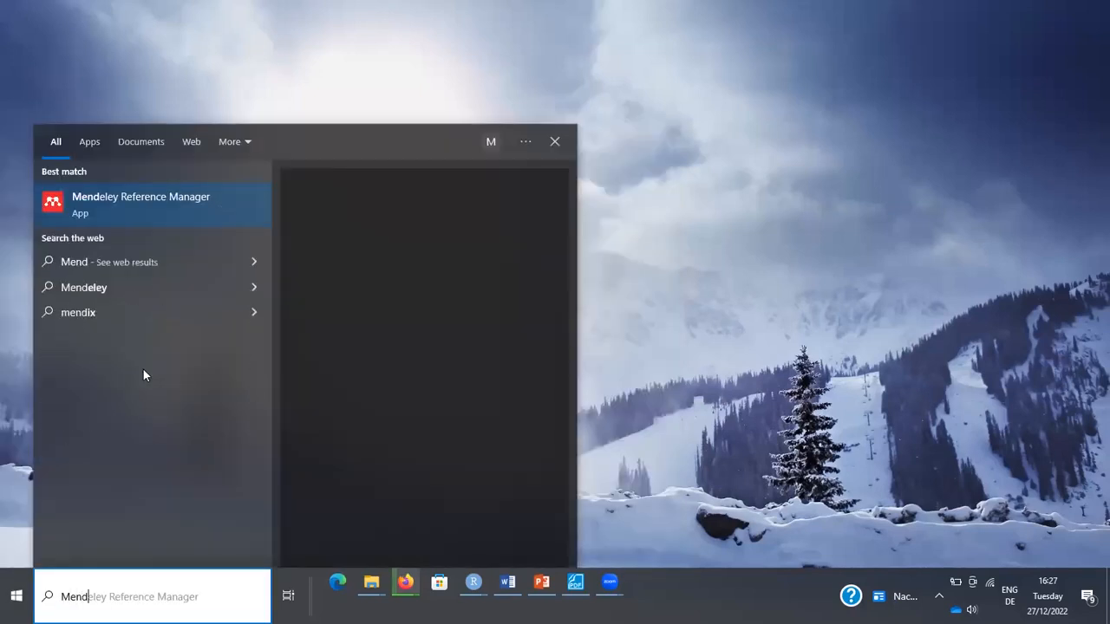
pyautogui.click(402, 257)
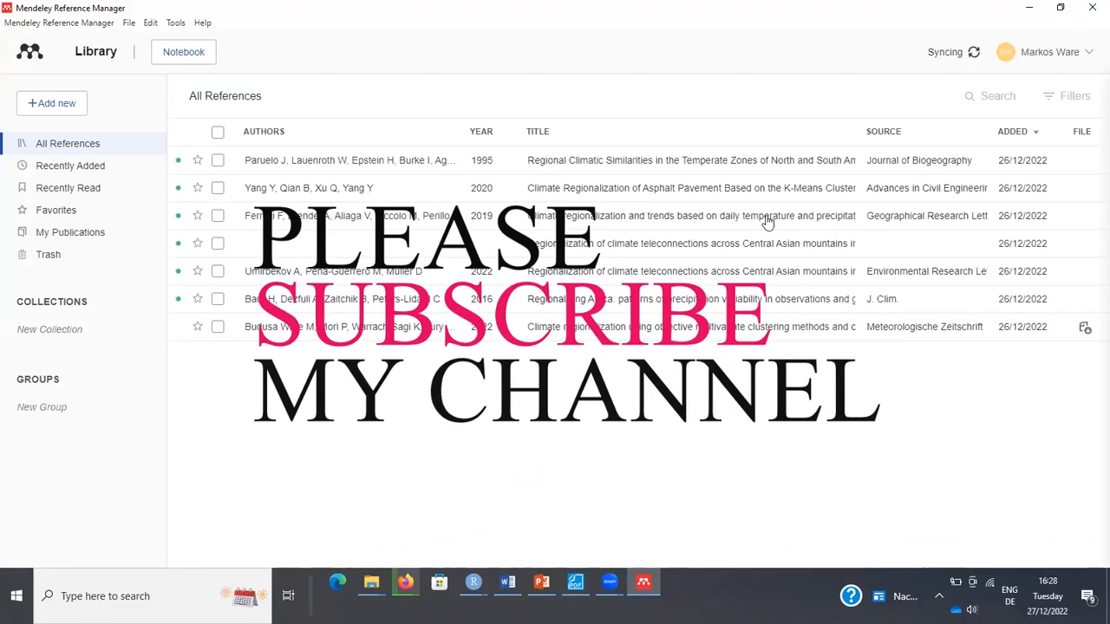
pyautogui.click(1075, 52)
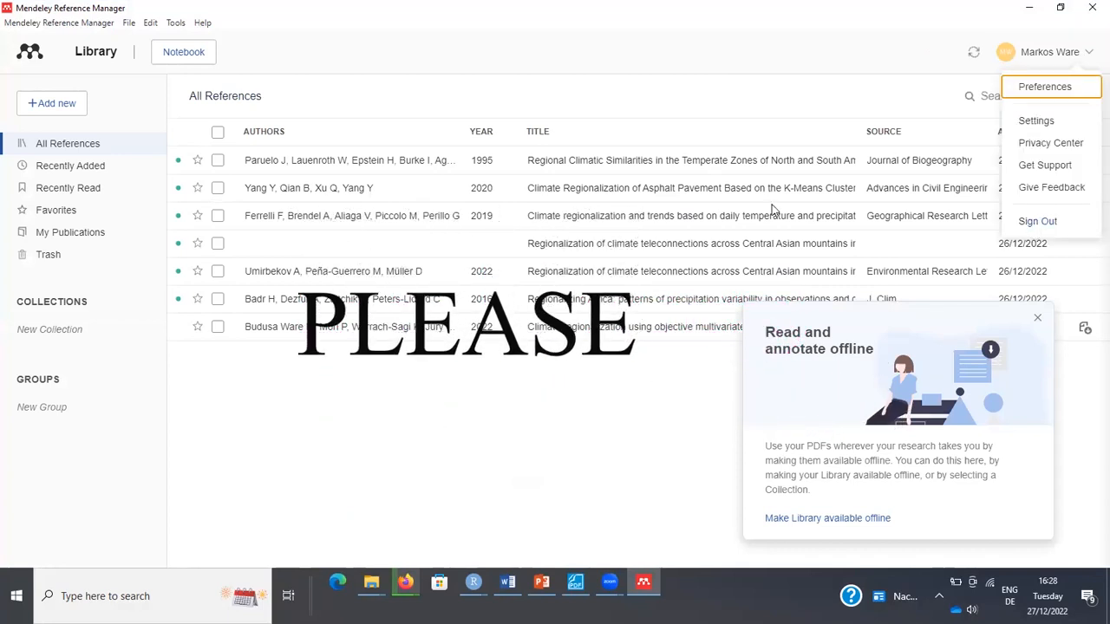
# Sign out, then sign back in with the account e-mail and password.
pyautogui.click(593, 199)
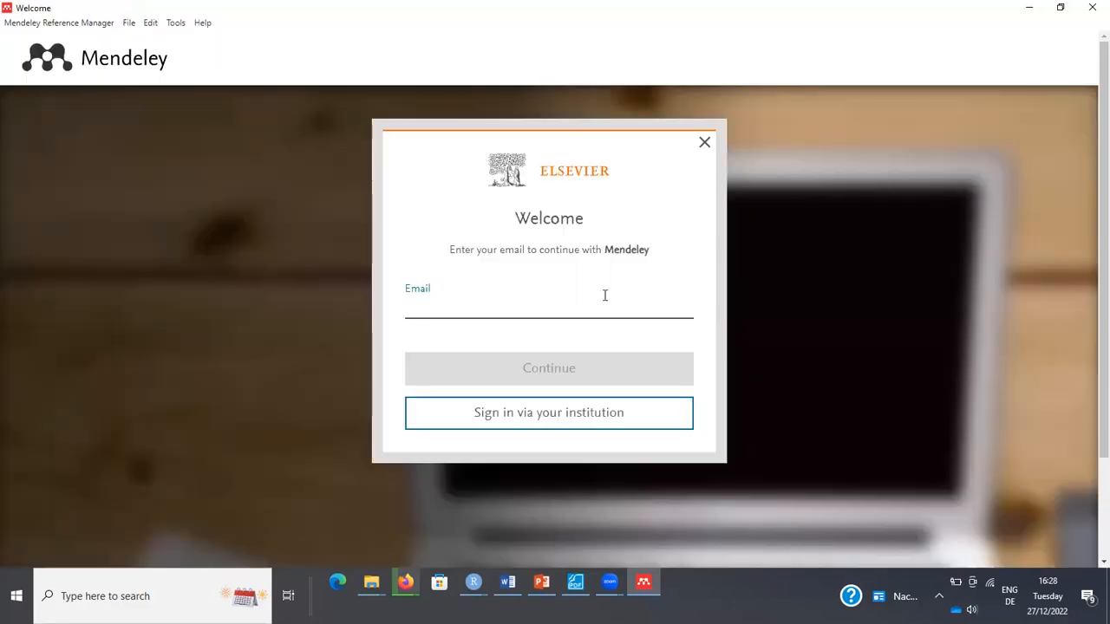
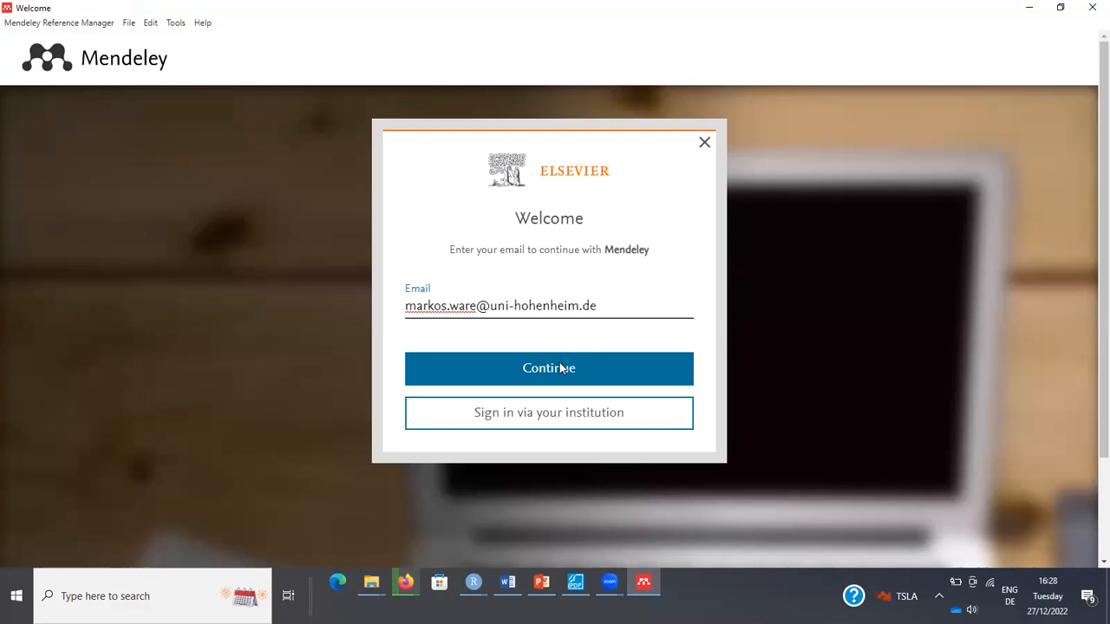
pyautogui.click(559, 364)
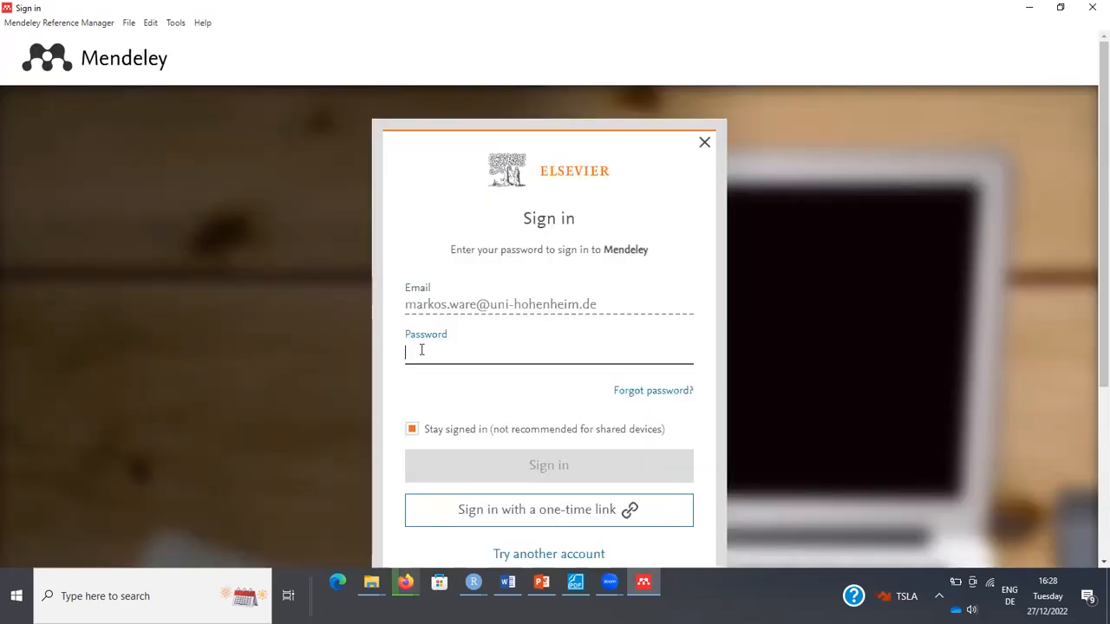
pyautogui.write('•••••••')
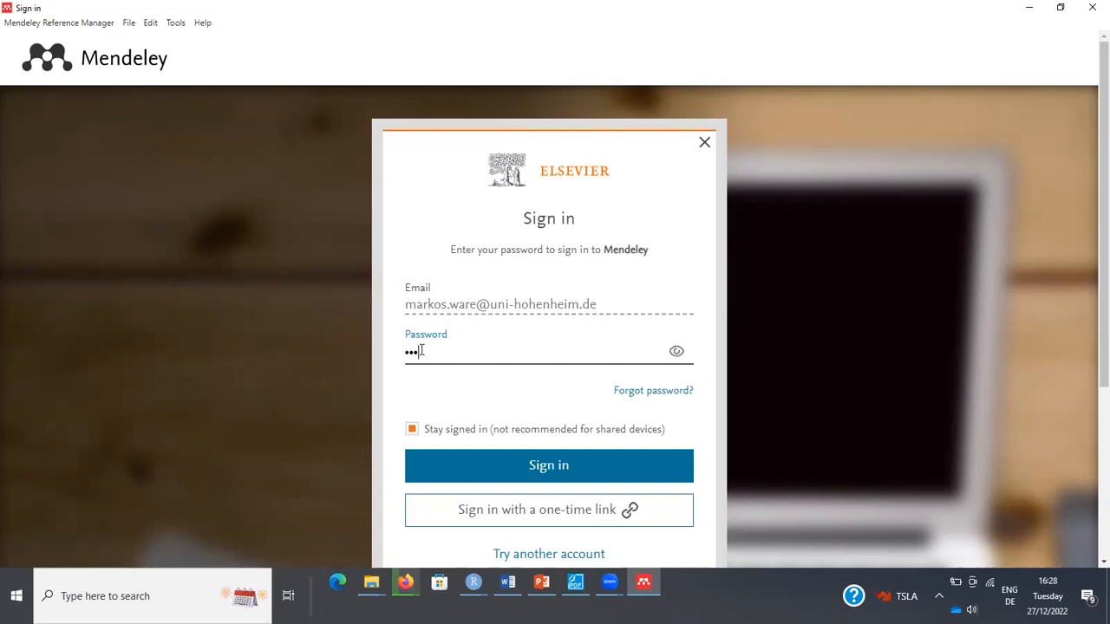
pyautogui.write('•••••')
pyautogui.press('Return')
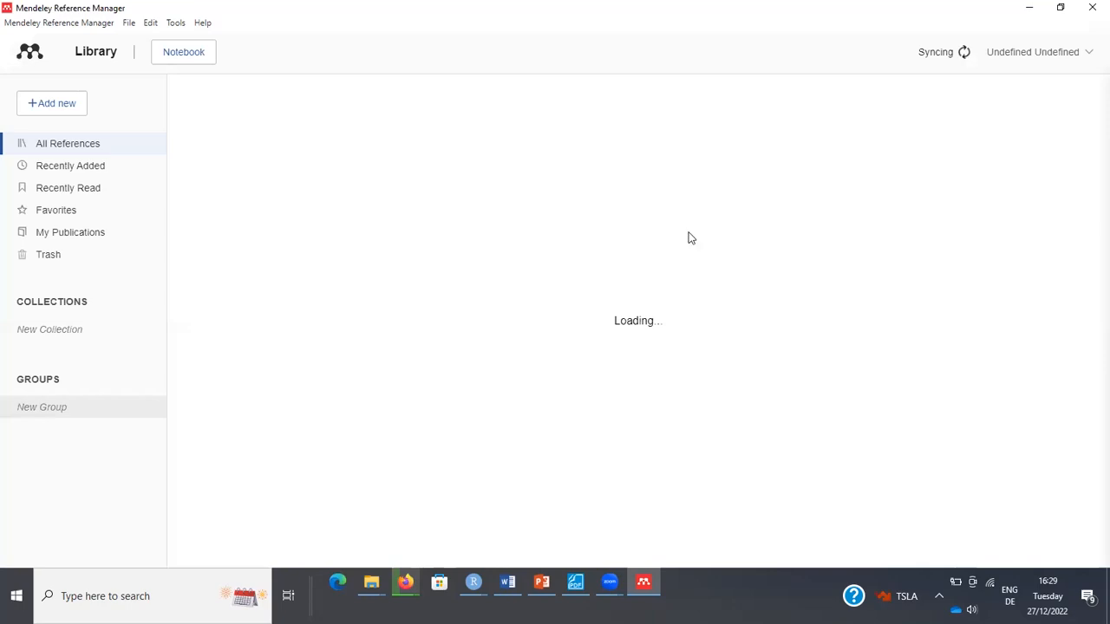
# Choose Tools > Install Mendeley Web Importer to open its page in Firefox.
pyautogui.click(176, 25)
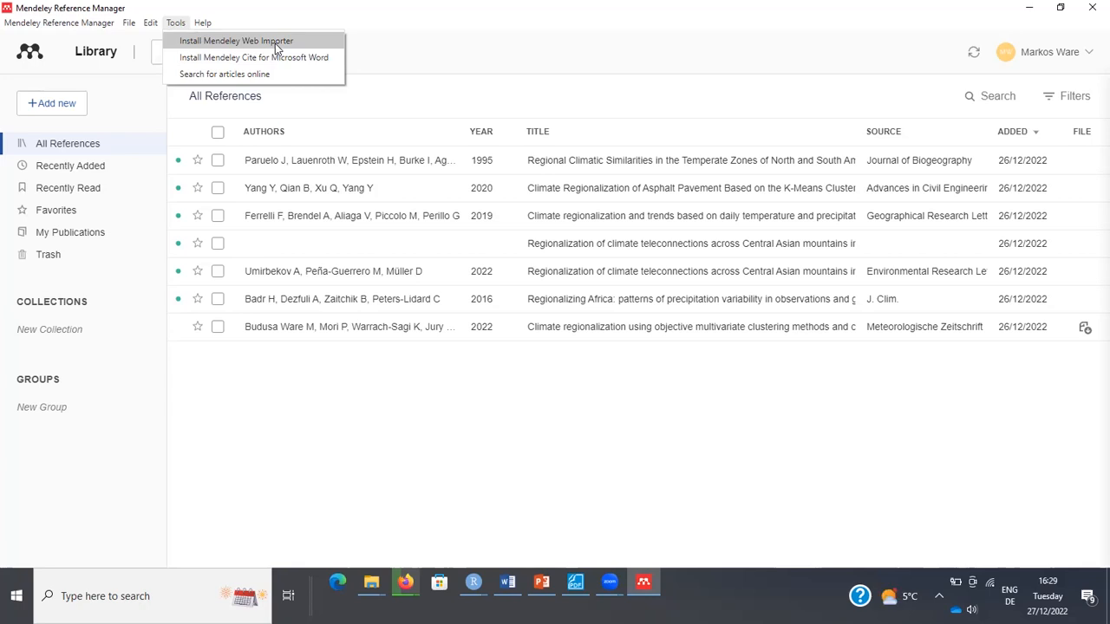
pyautogui.click(274, 43)
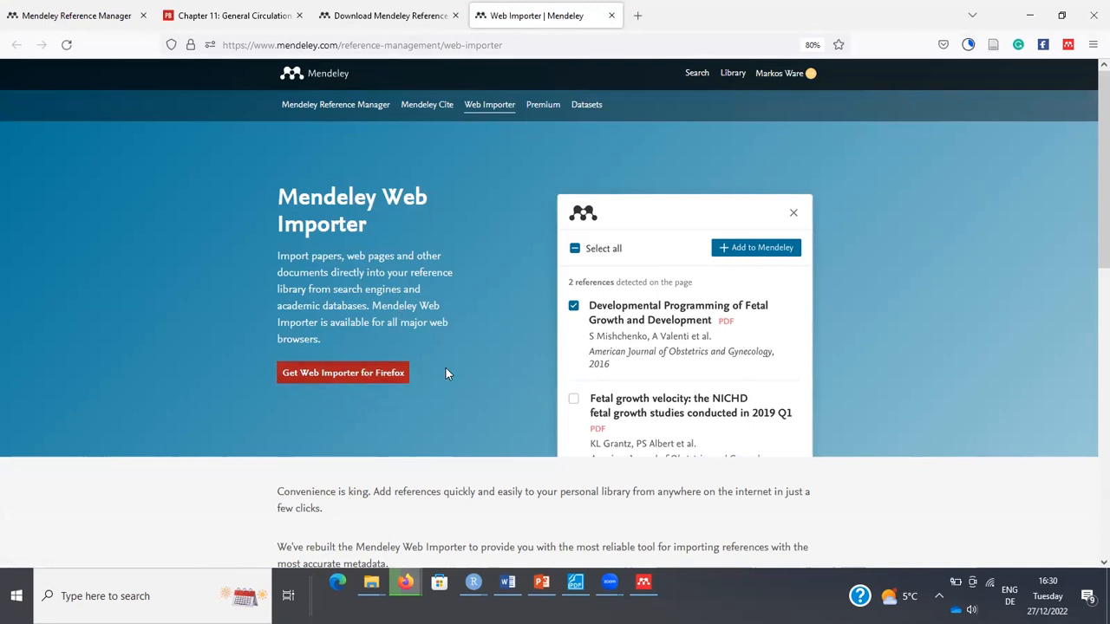
# Scroll the Web Importer page, close it, and return to Reference Manager.
pyautogui.scroll(-3, 1091, 225)
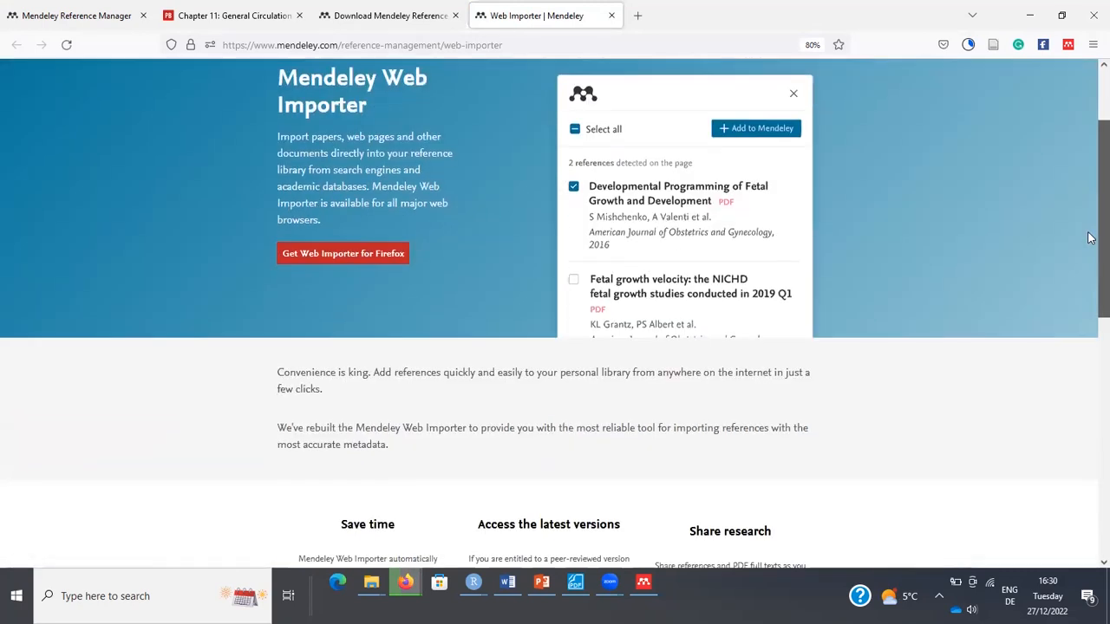
pyautogui.scroll(-2, 1091, 239)
pyautogui.scroll(3, 1093, 270)
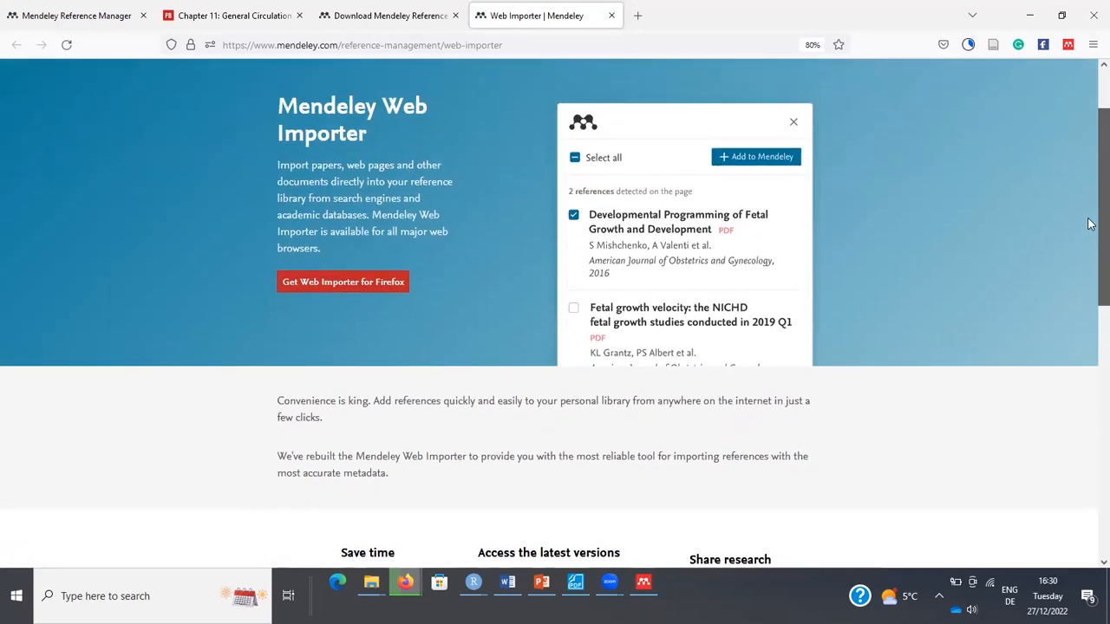
pyautogui.scroll(1, 1090, 217)
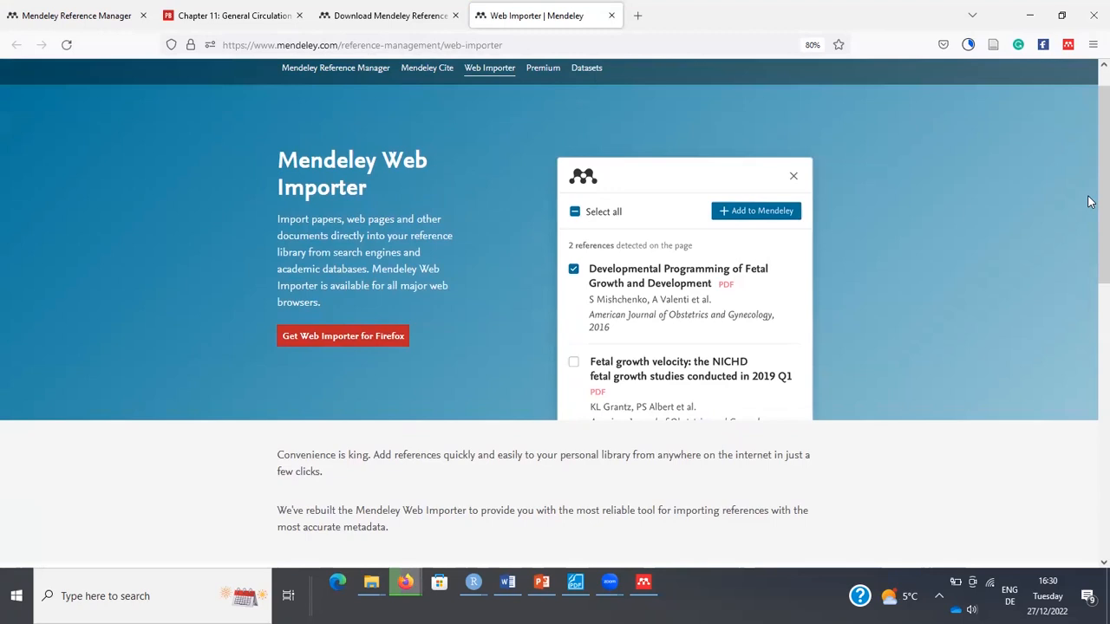
pyautogui.click(611, 18)
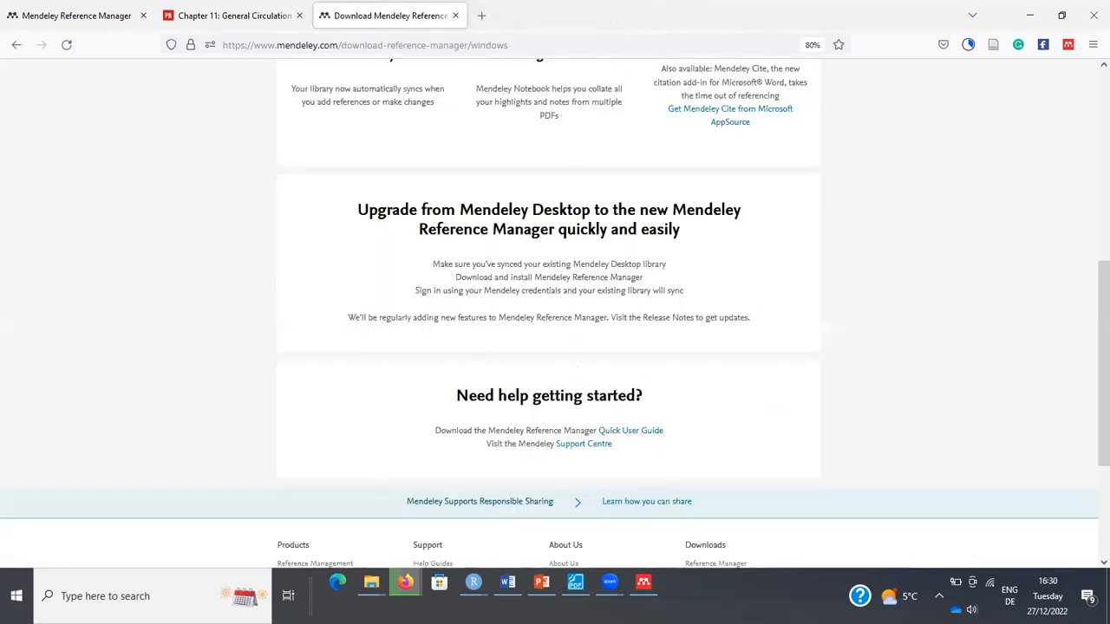
pyautogui.hotkey('alt', 'Tab')
# Open Tools > Install Mendeley Cite for Microsoft Word, close the store page, and return to the library.
pyautogui.click(176, 24)
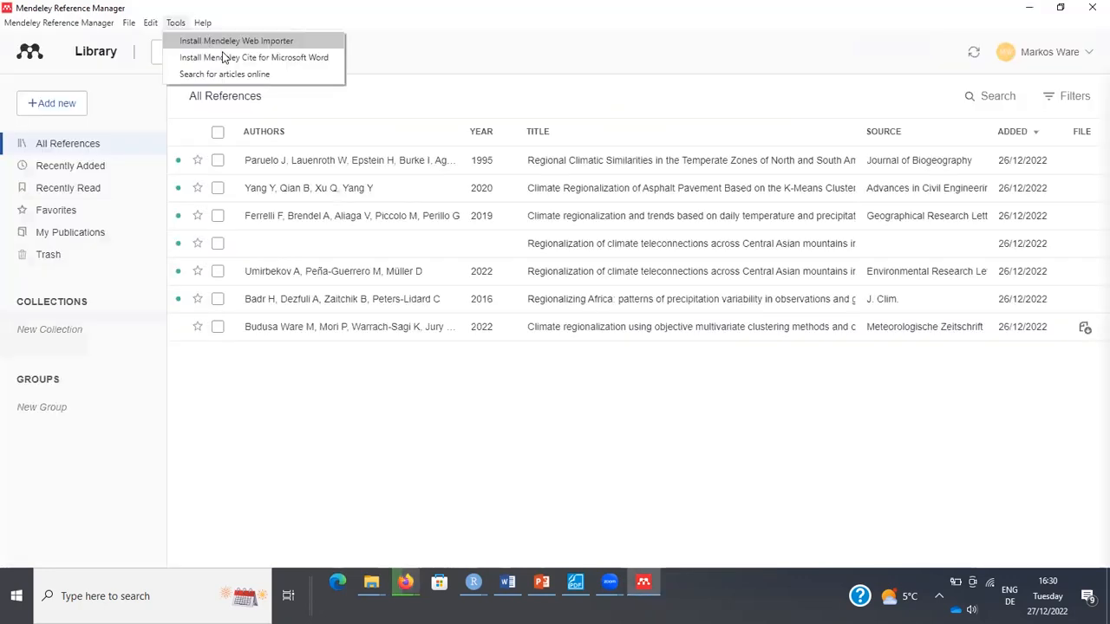
pyautogui.click(225, 58)
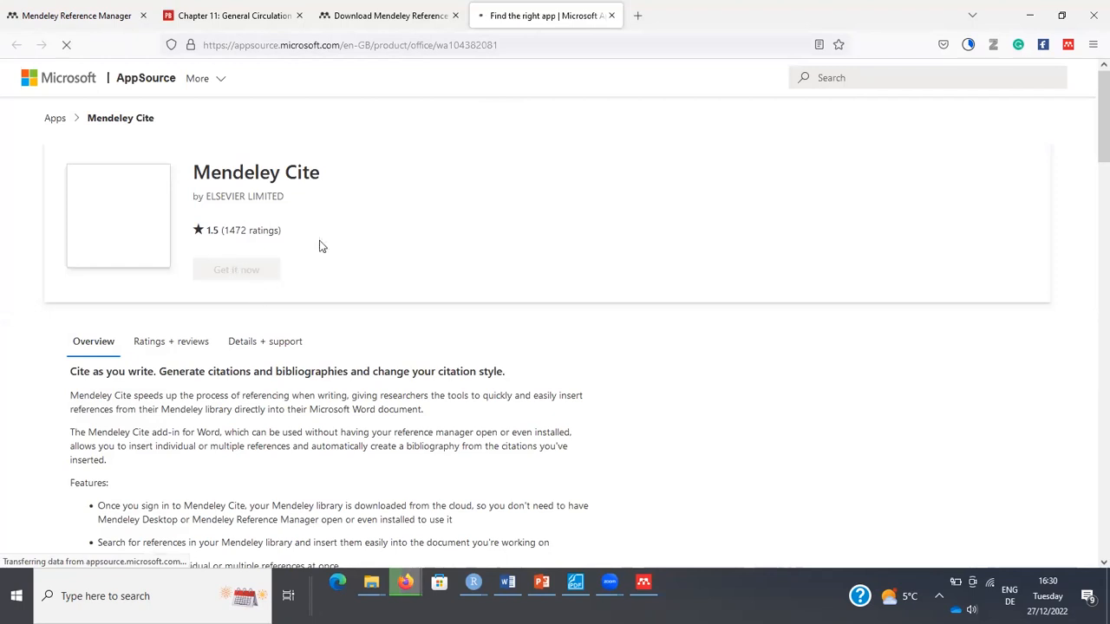
pyautogui.click(611, 15)
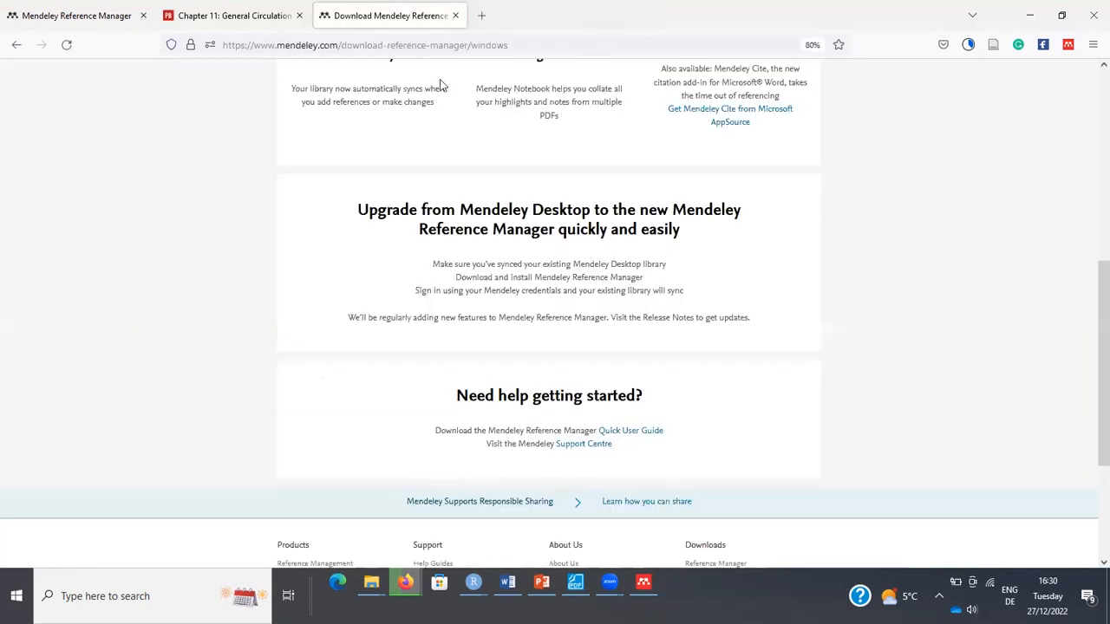
pyautogui.click(245, 24)
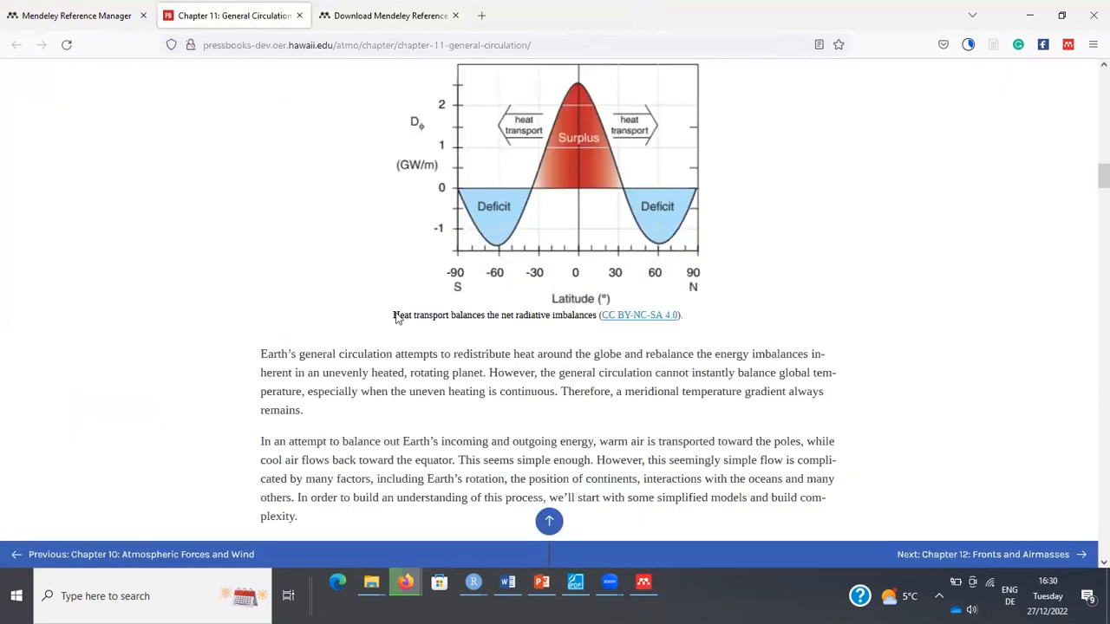
pyautogui.hotkey('alt', 'Tab')
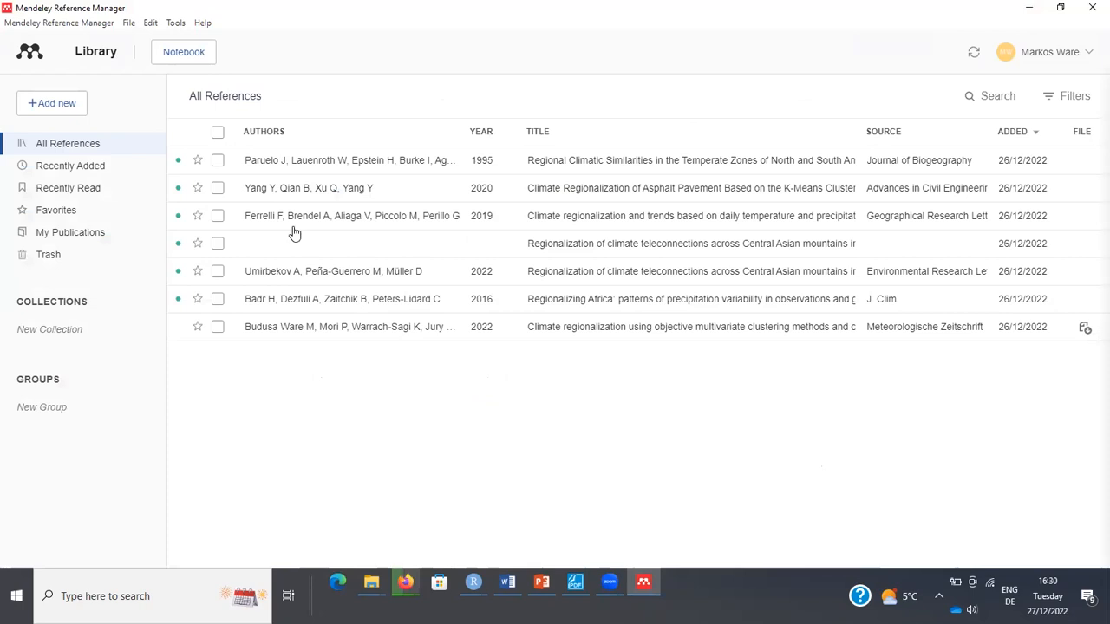
# Create a collection named 'Introduction', open it, and show the Add new options.
pyautogui.click(75, 329)
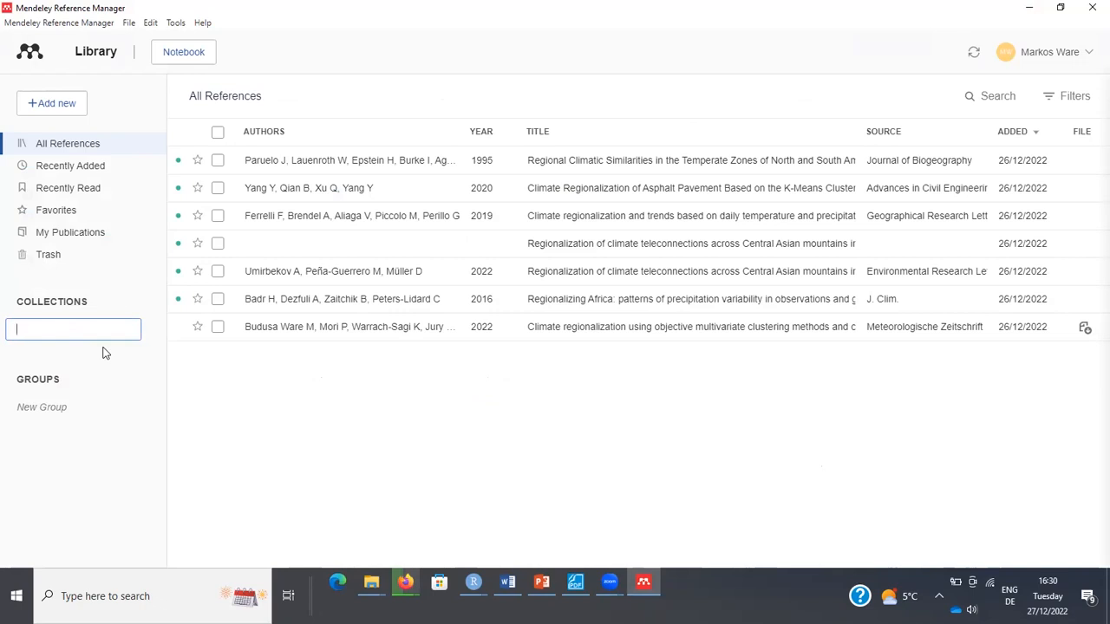
pyautogui.write('Introduction')
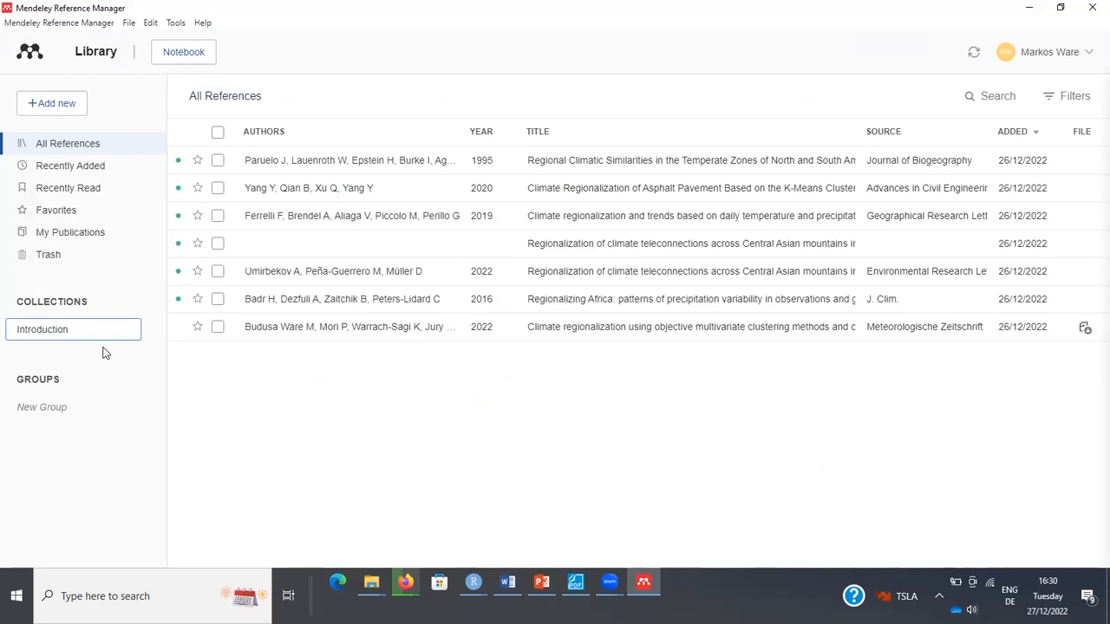
pyautogui.press('Return')
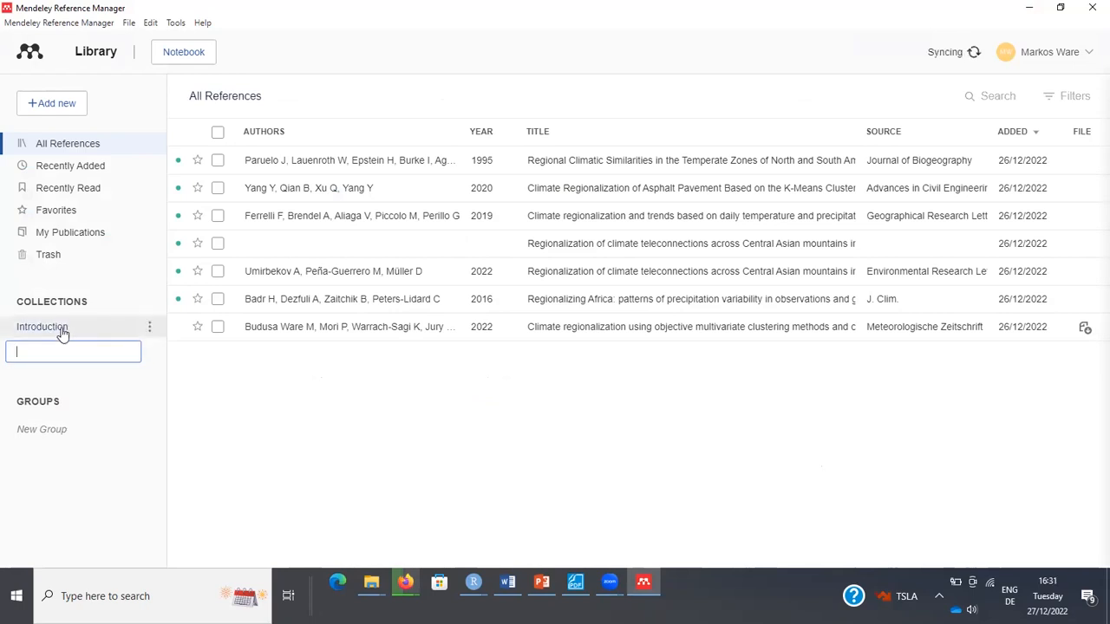
pyautogui.click(67, 333)
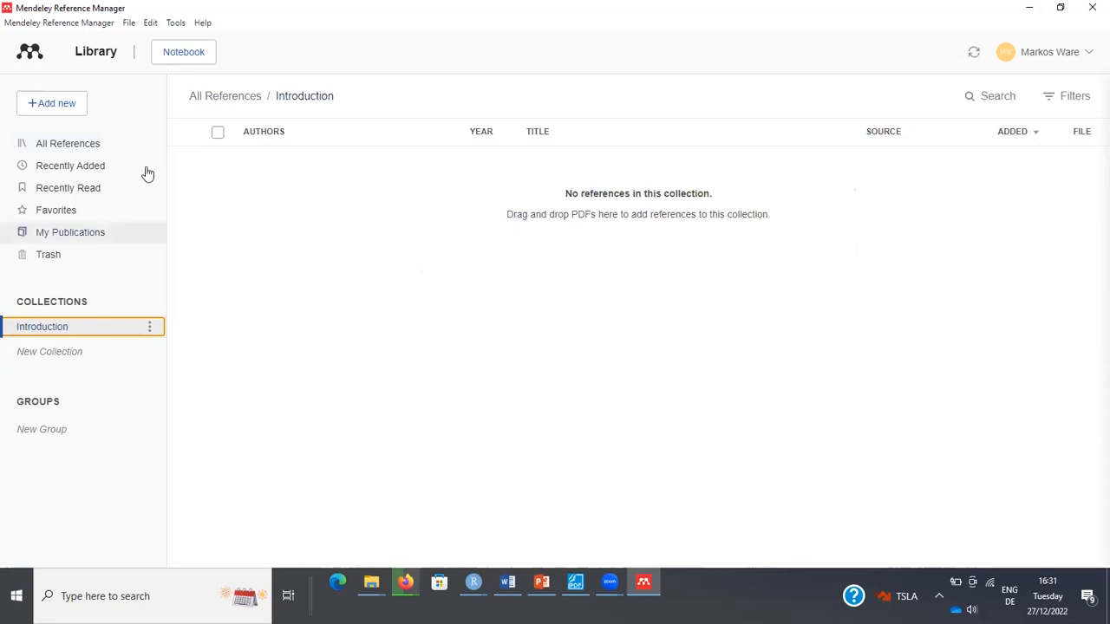
pyautogui.click(67, 112)
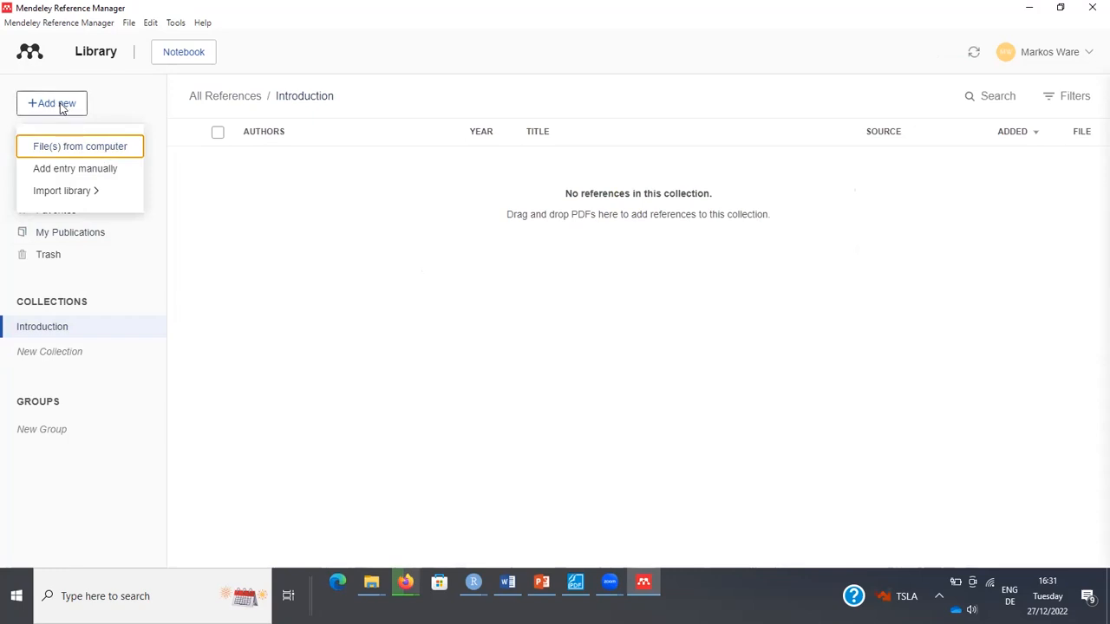
# Choose File(s) from computer in the Add new menu.
pyautogui.click(96, 149)
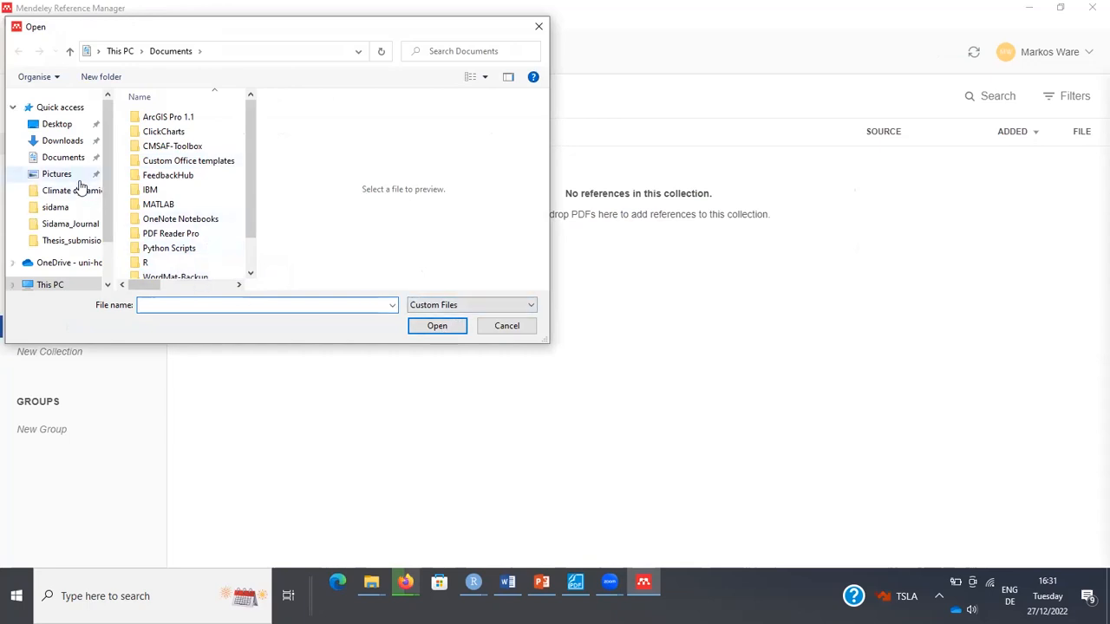
# Upload the metz_Vol_31 PDF from Downloads into the Introduction collection, then show the Add new options.
pyautogui.click(62, 141)
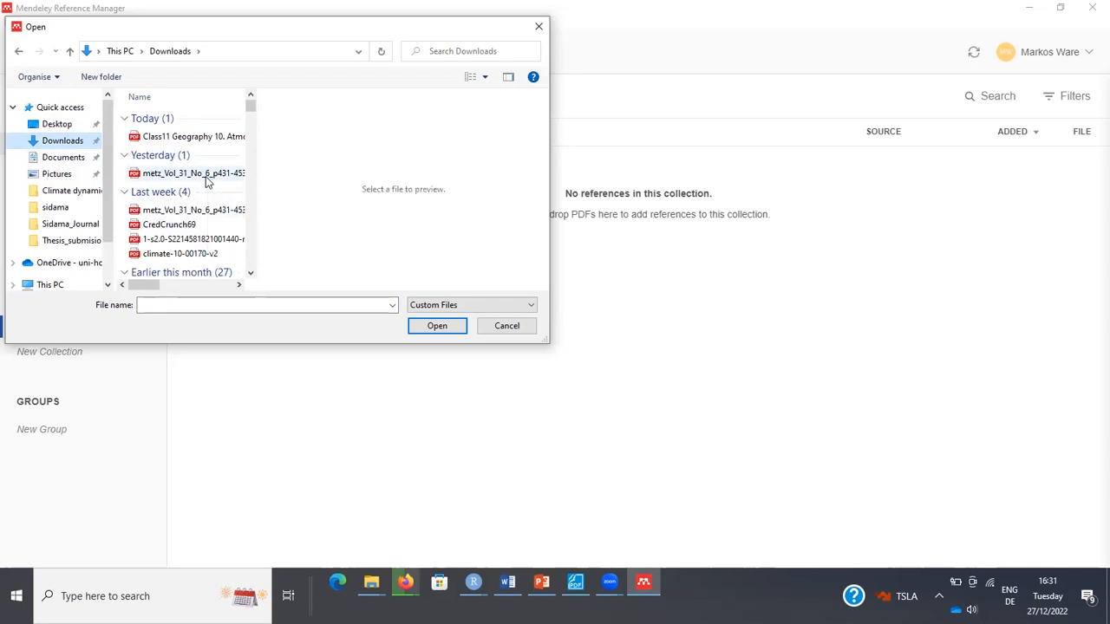
pyautogui.doubleClick(207, 179)
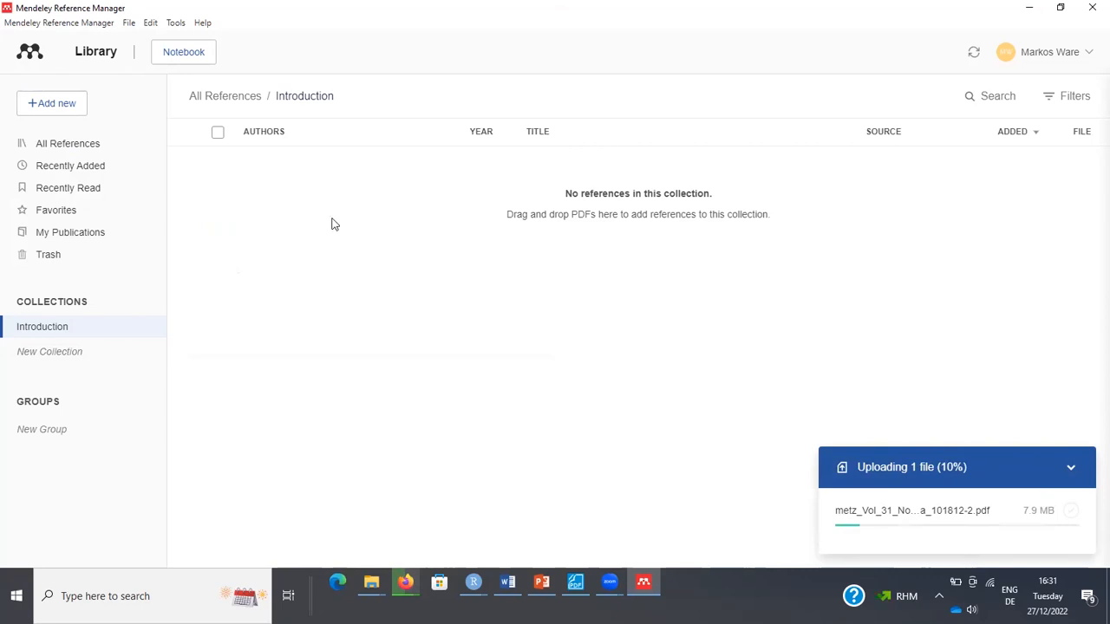
pyautogui.click(54, 109)
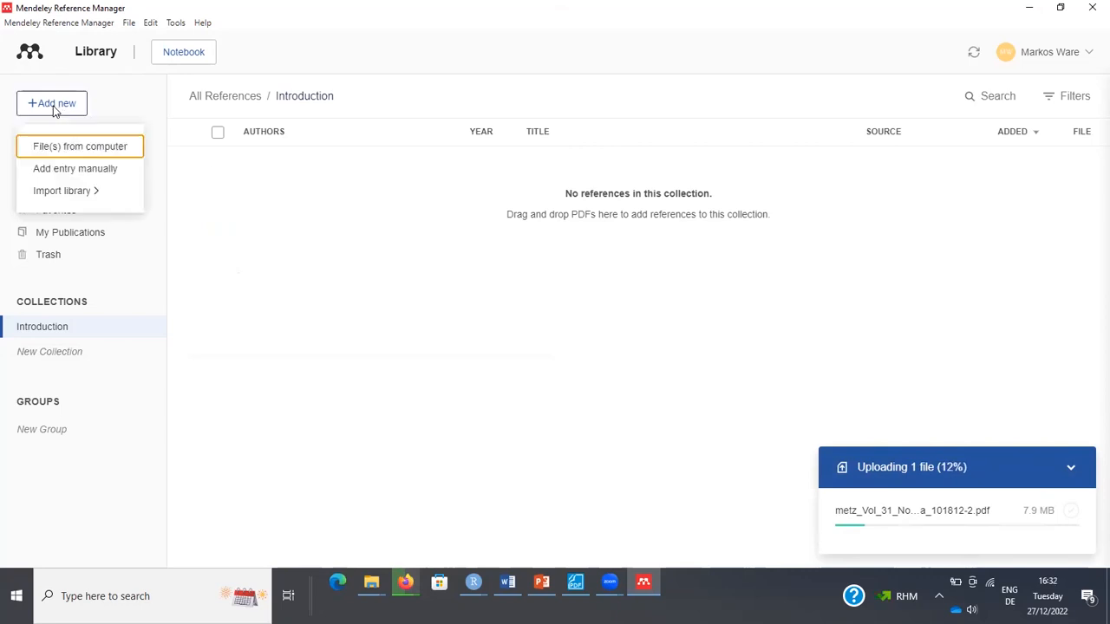
# Start a manual entry titled 'climate change effects on coffee production'.
pyautogui.click(80, 170)
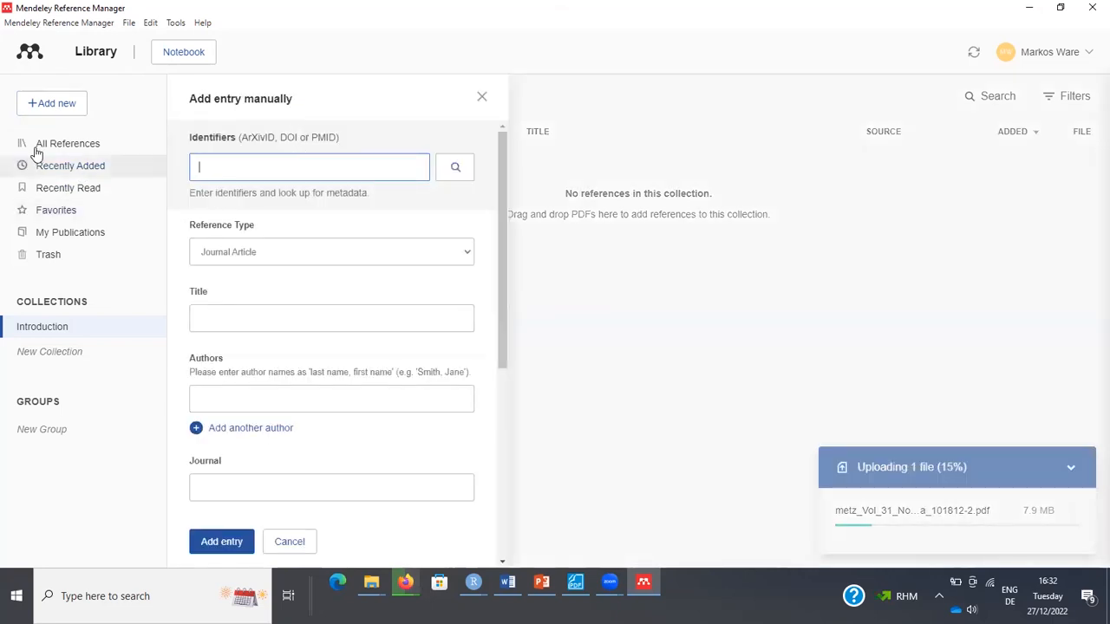
pyautogui.click(481, 98)
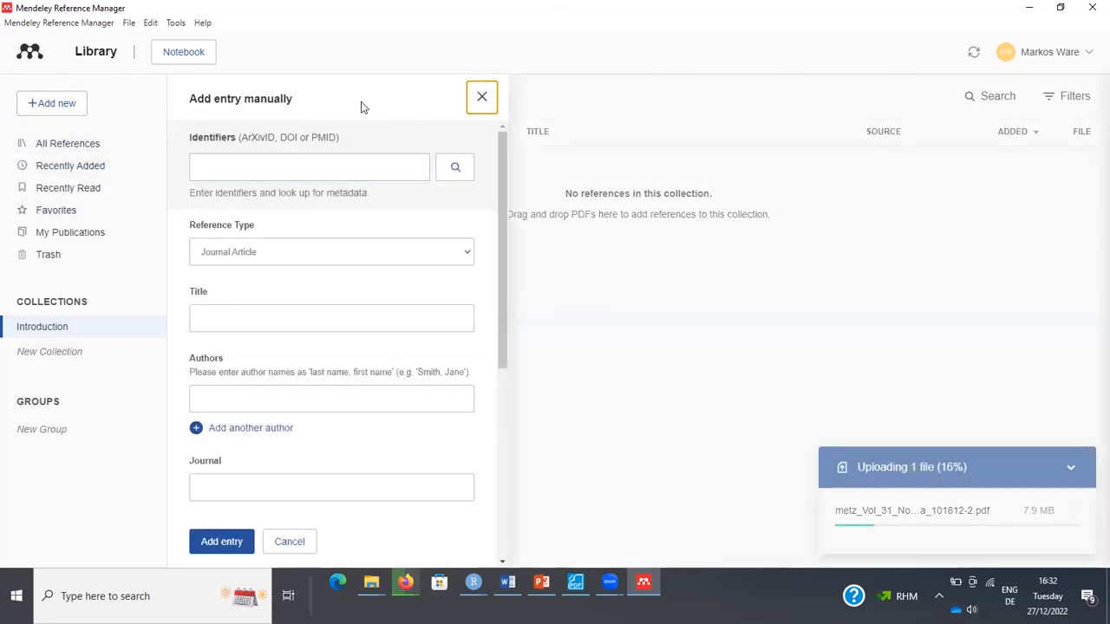
pyautogui.click(55, 112)
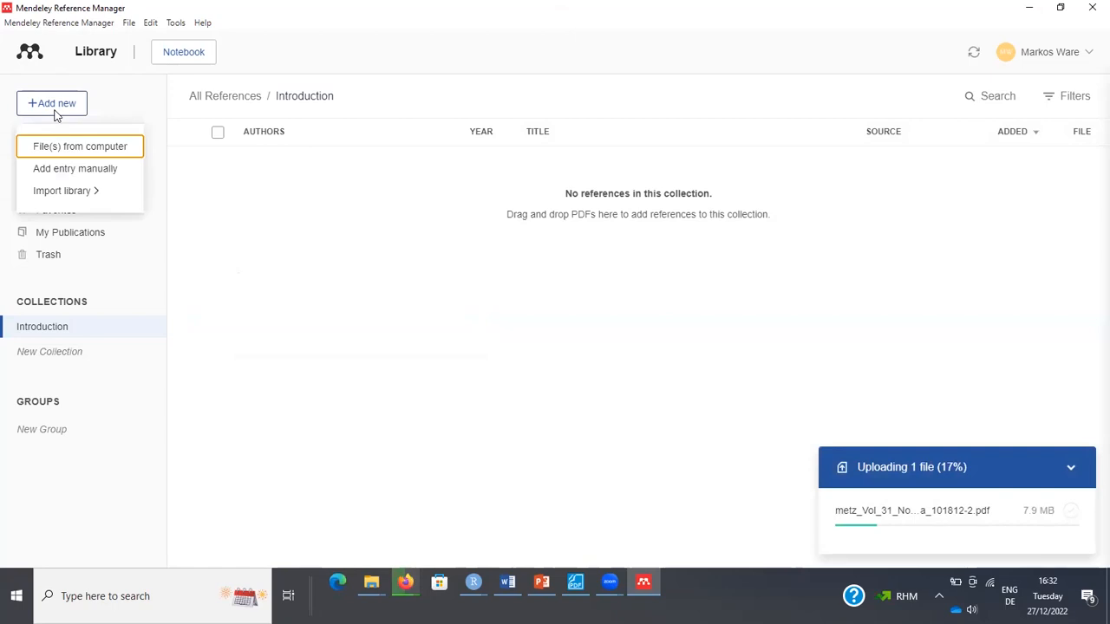
pyautogui.click(77, 174)
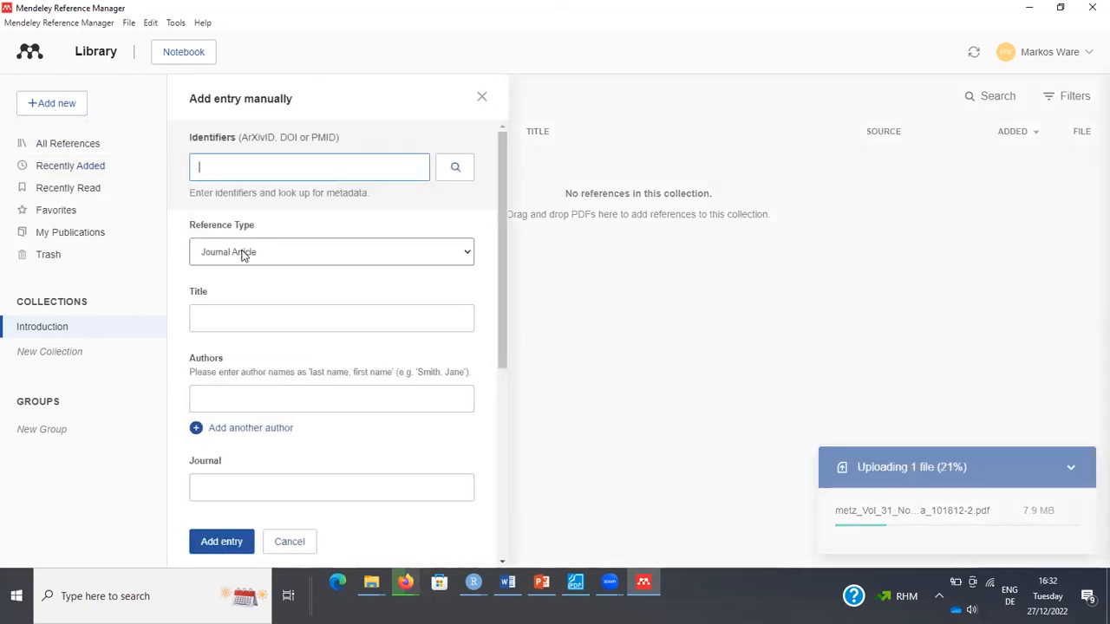
pyautogui.click(215, 309)
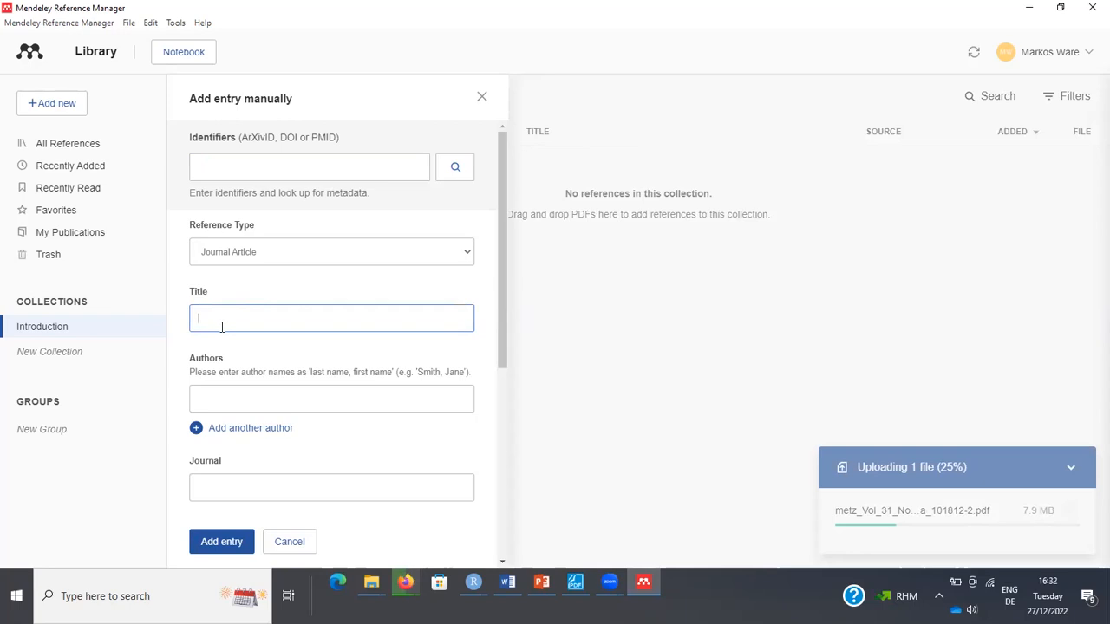
pyautogui.write('climate change effects on coffee prod')
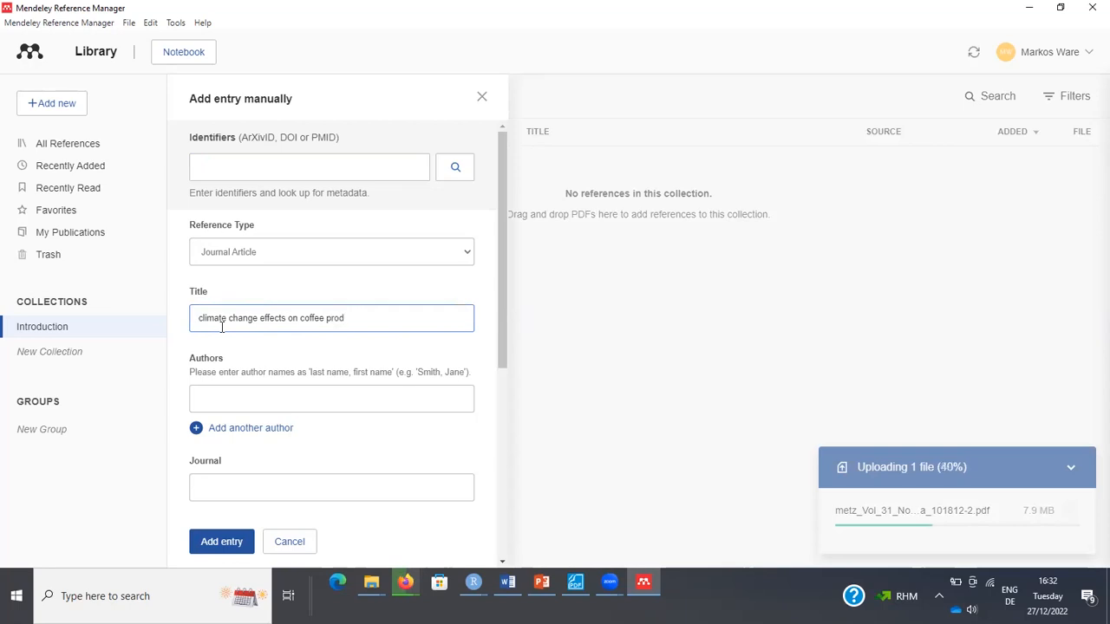
pyautogui.write('uction')
# Enter the reference's author name, correcting a typo.
pyautogui.click(238, 400)
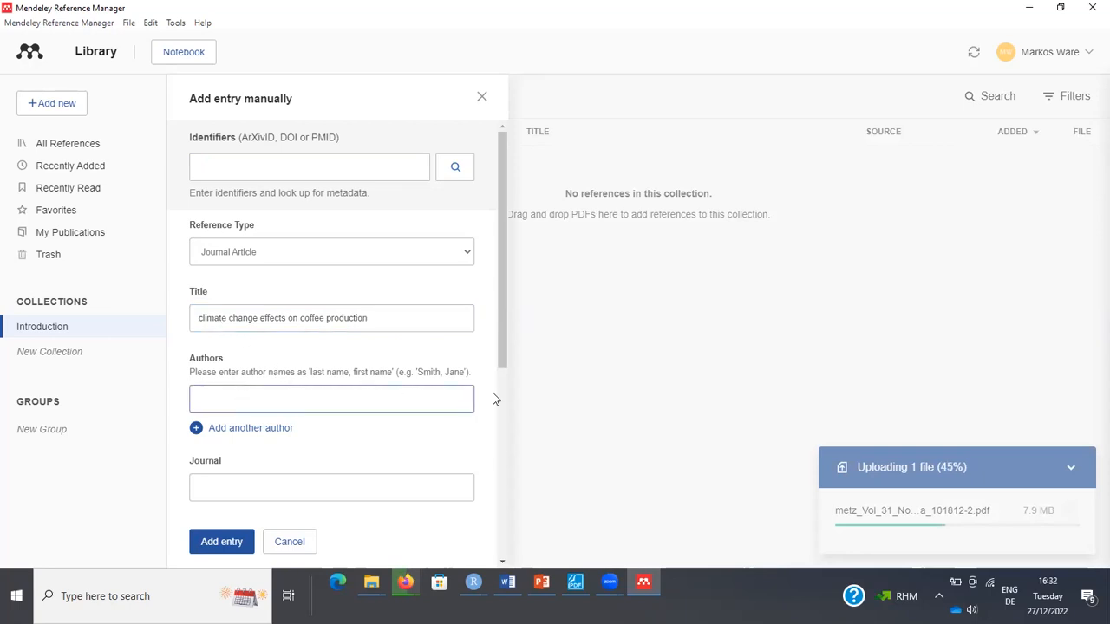
pyautogui.write('Abbe')
pyautogui.press('BackSpace')
pyautogui.press('BackSpace')
pyautogui.press('BackSpace')
pyautogui.write('abebe Kebed')
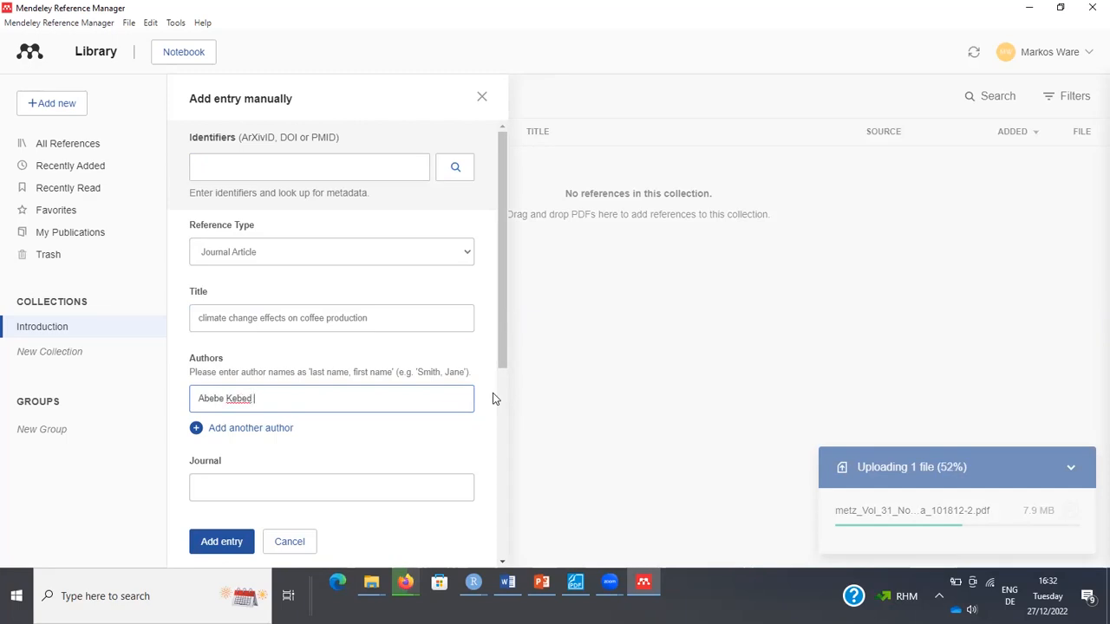
# Set journal 'International climate change', year 2022 and volume 43, then add the entry.
pyautogui.scroll(-2, 498, 384)
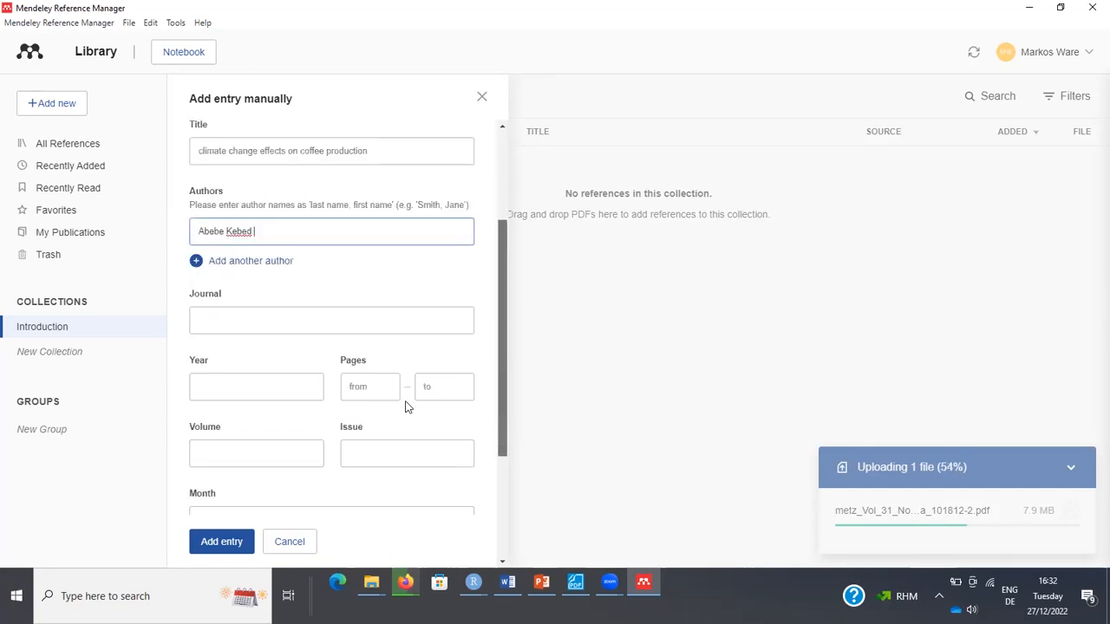
pyautogui.click(229, 319)
pyautogui.write('International clima')
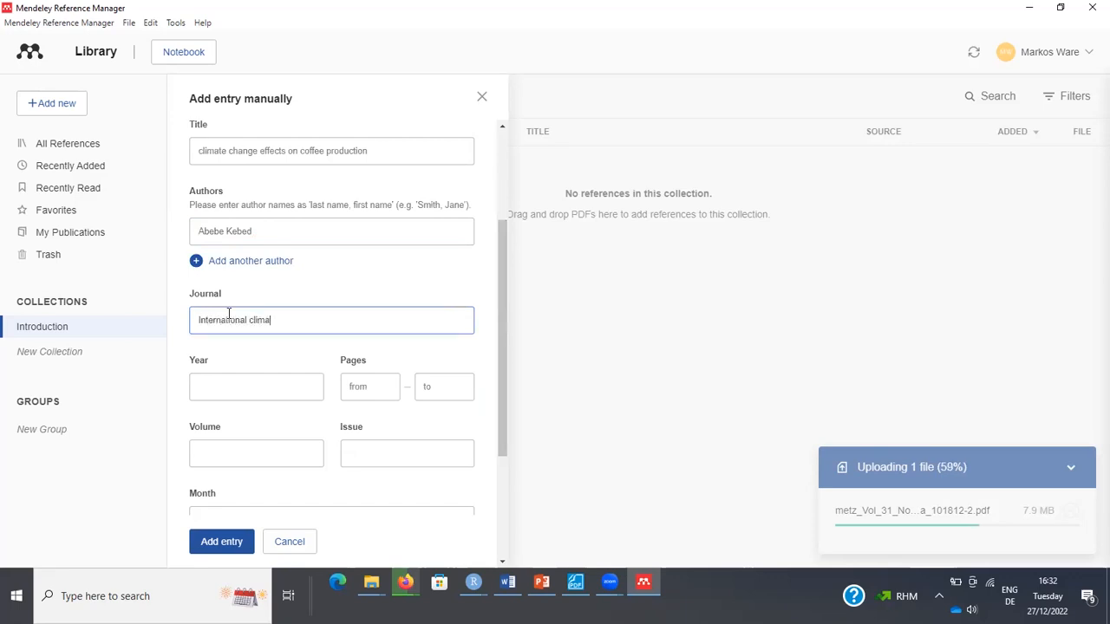
pyautogui.write('te chnage')
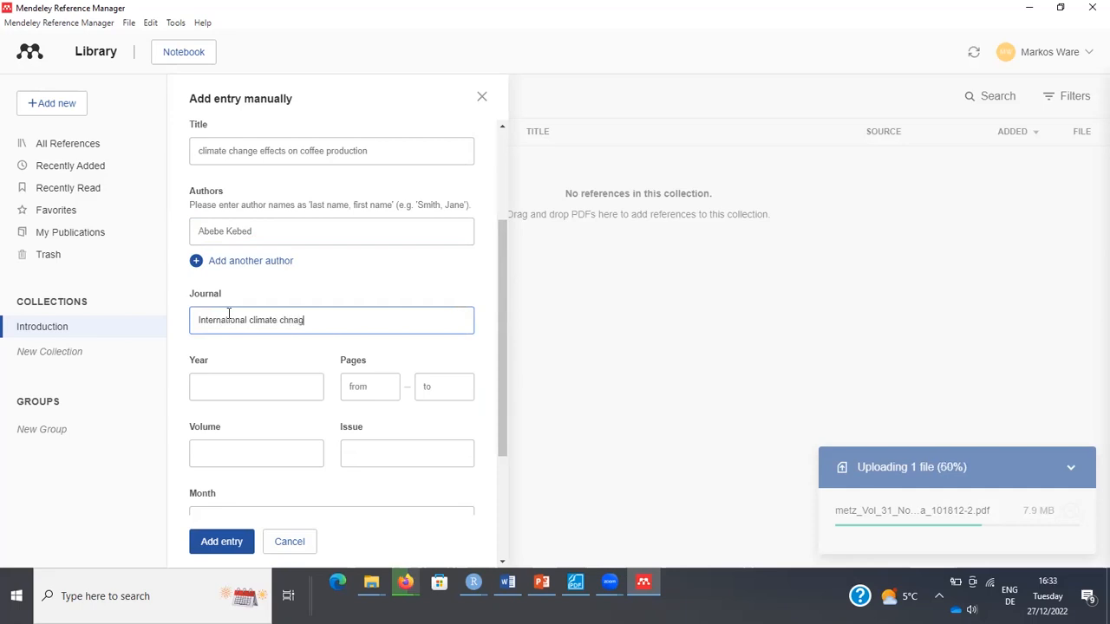
pyautogui.press('BackSpace')
pyautogui.press('BackSpace')
pyautogui.write('e')
pyautogui.click(216, 386)
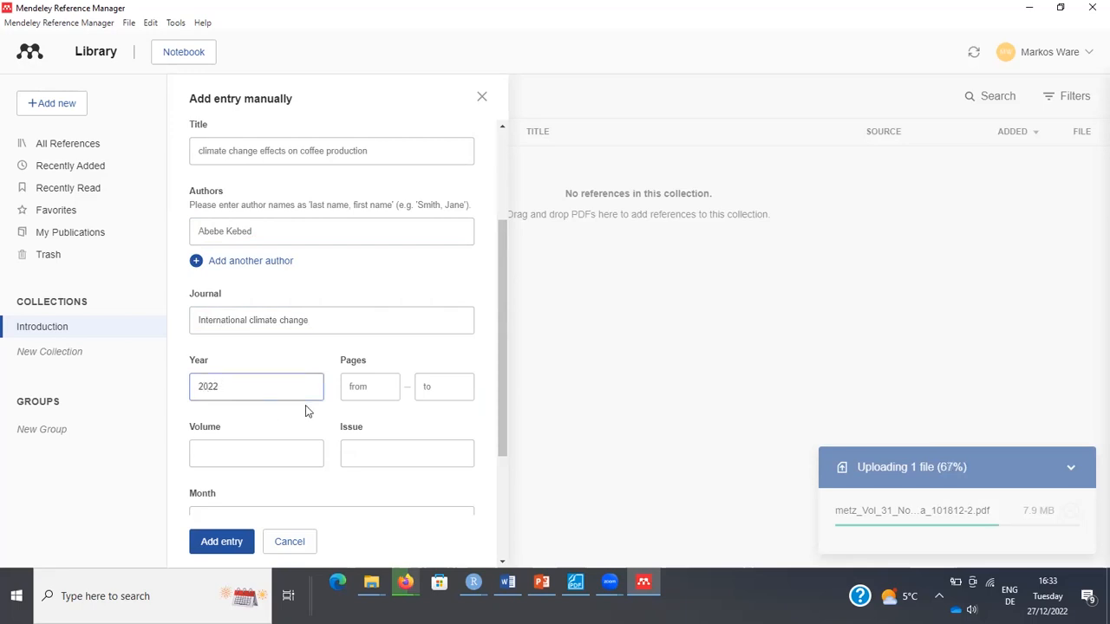
pyautogui.click(230, 446)
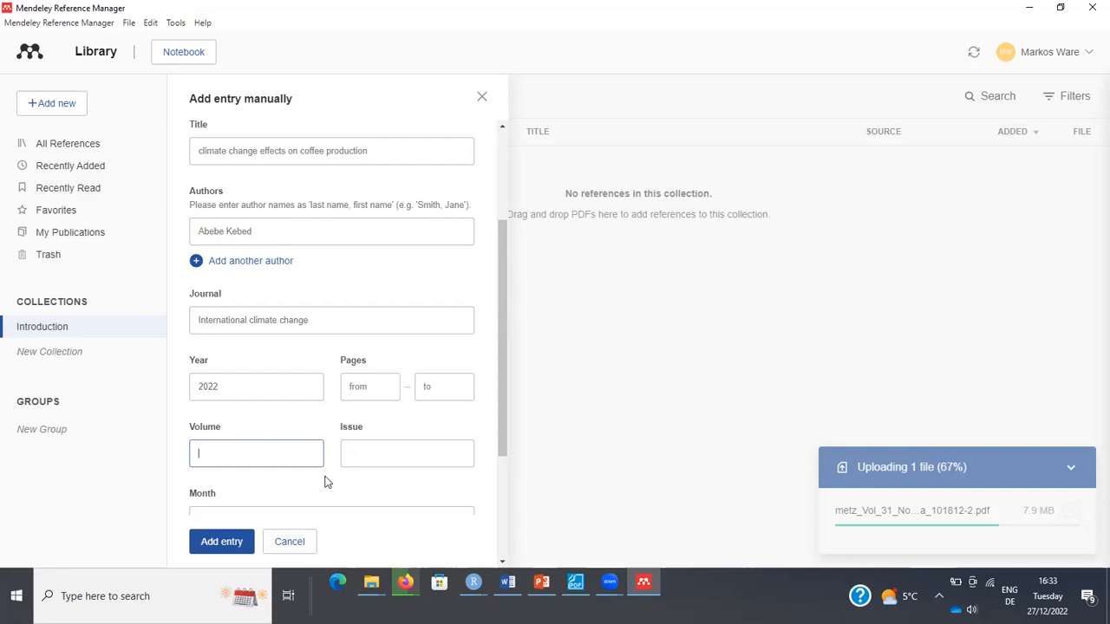
pyautogui.write('43')
pyautogui.click(227, 544)
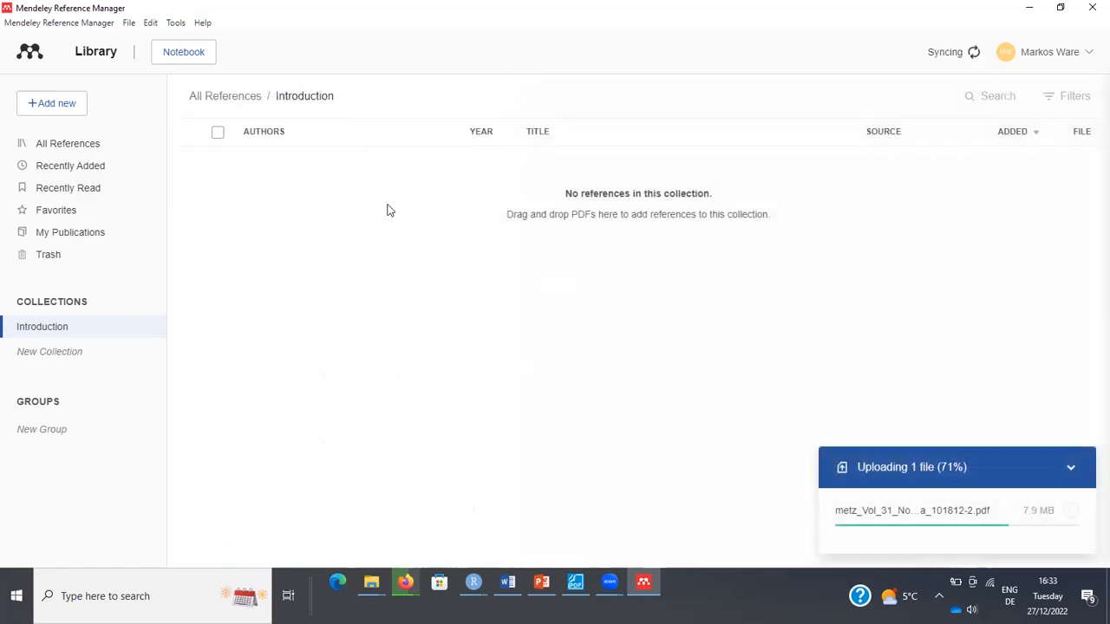
# In the Introduction collection, discard a blank manual-entry form and bring up the Add new options.
pyautogui.click(72, 327)
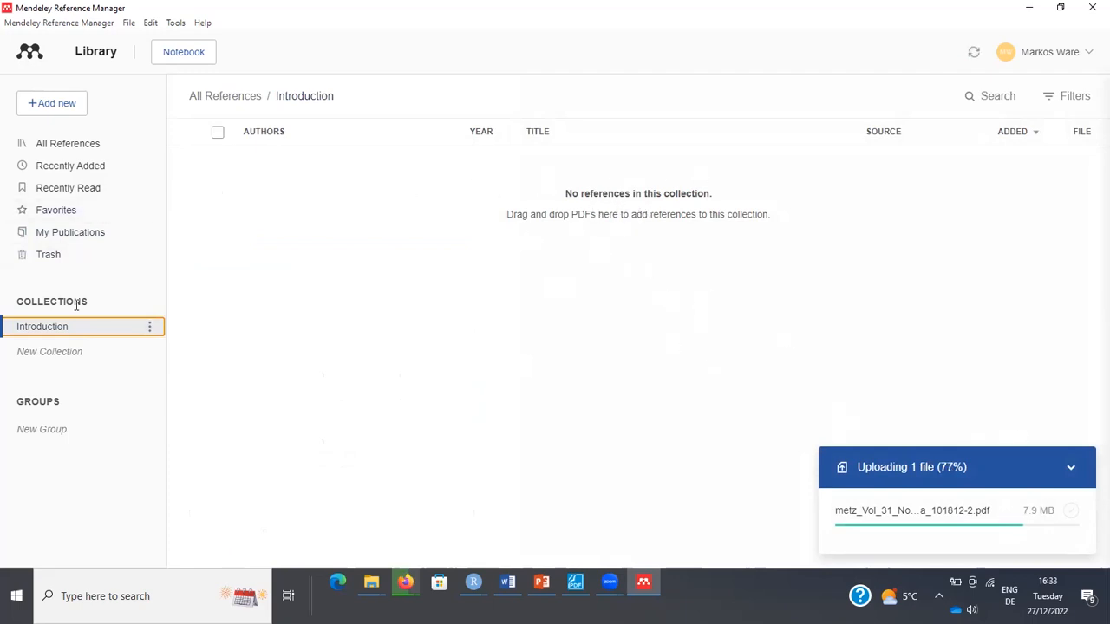
pyautogui.click(55, 111)
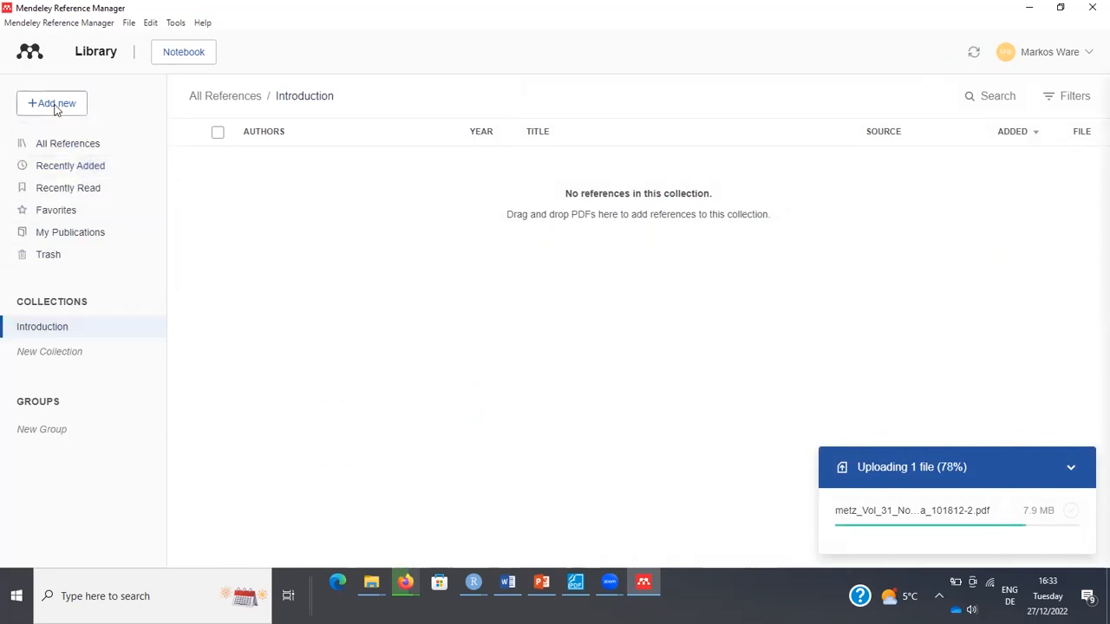
pyautogui.click(53, 104)
pyautogui.click(71, 171)
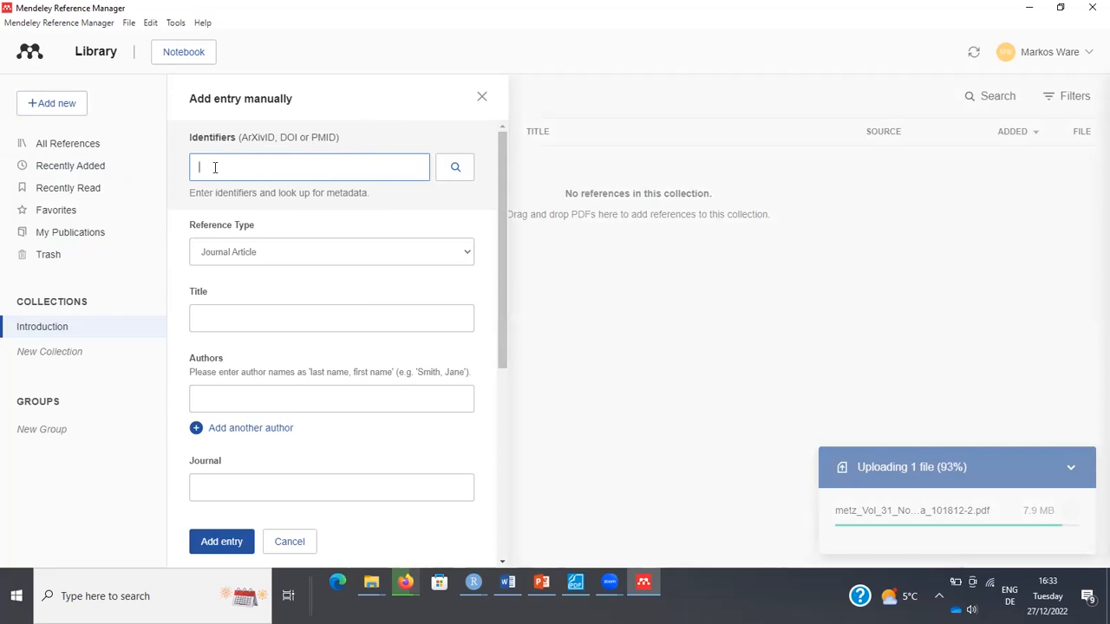
pyautogui.click(224, 542)
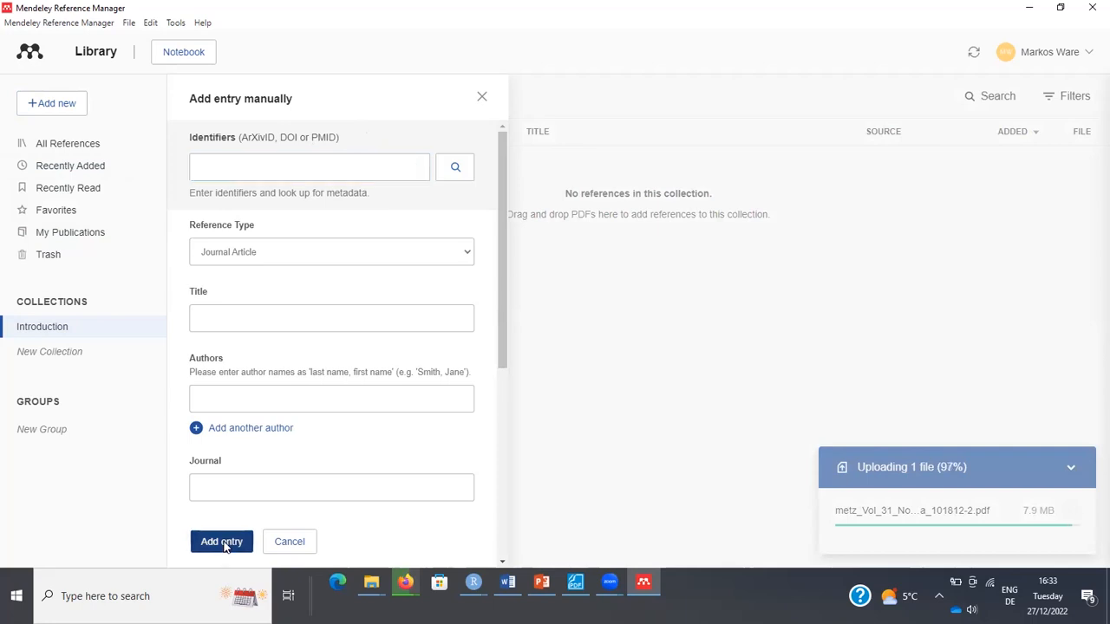
pyautogui.click(482, 96)
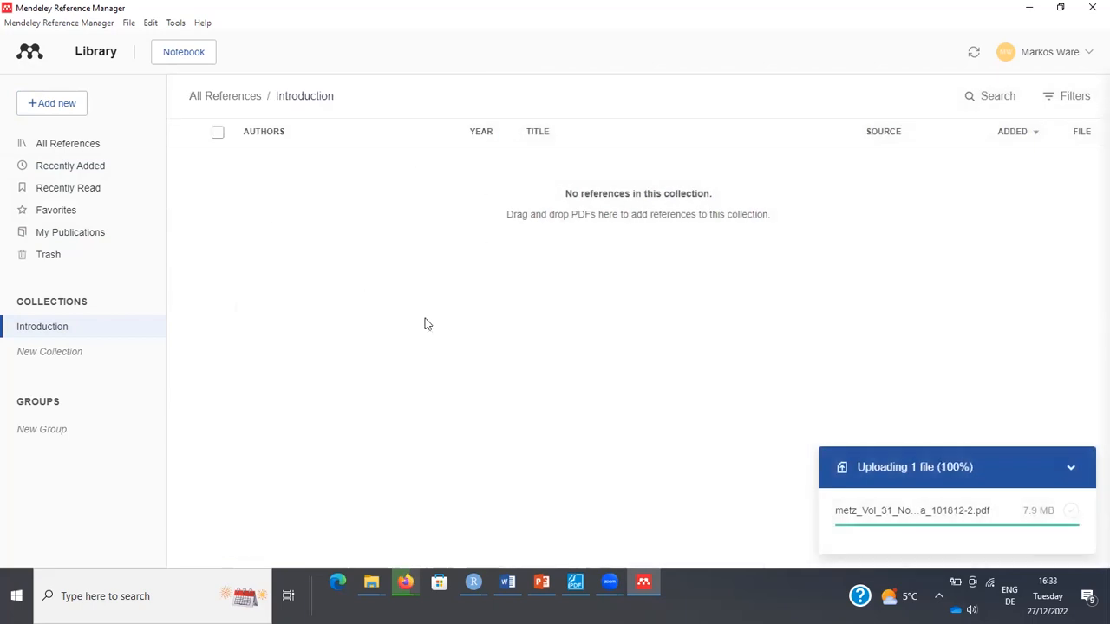
pyautogui.click(70, 105)
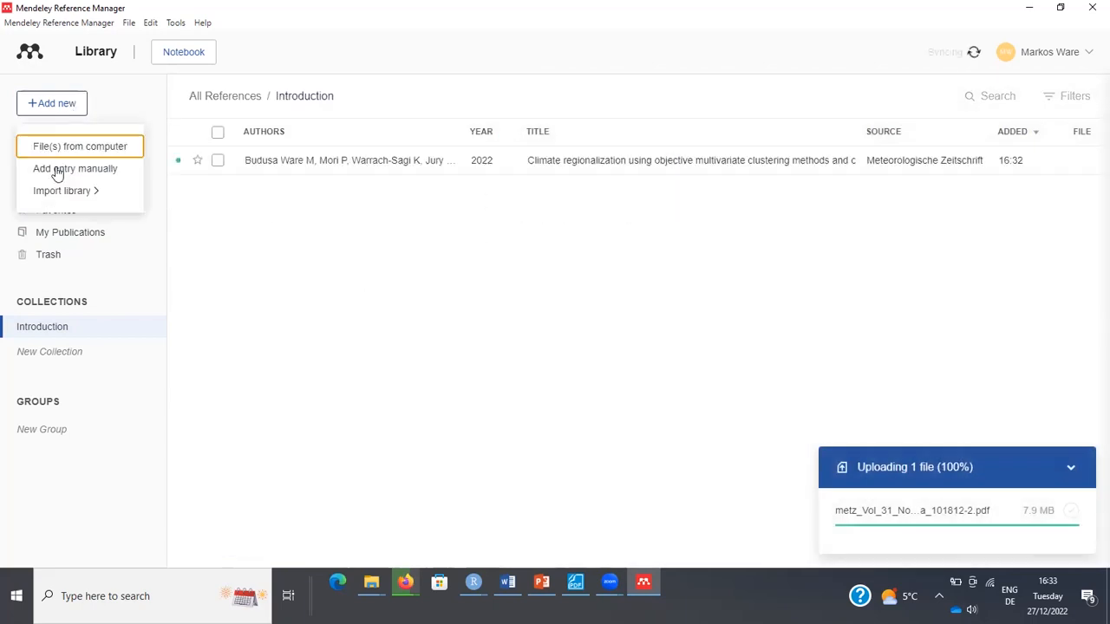
# Dismiss the upload notification, look over the Import library formats, then show All References.
pyautogui.moveTo(70, 189)
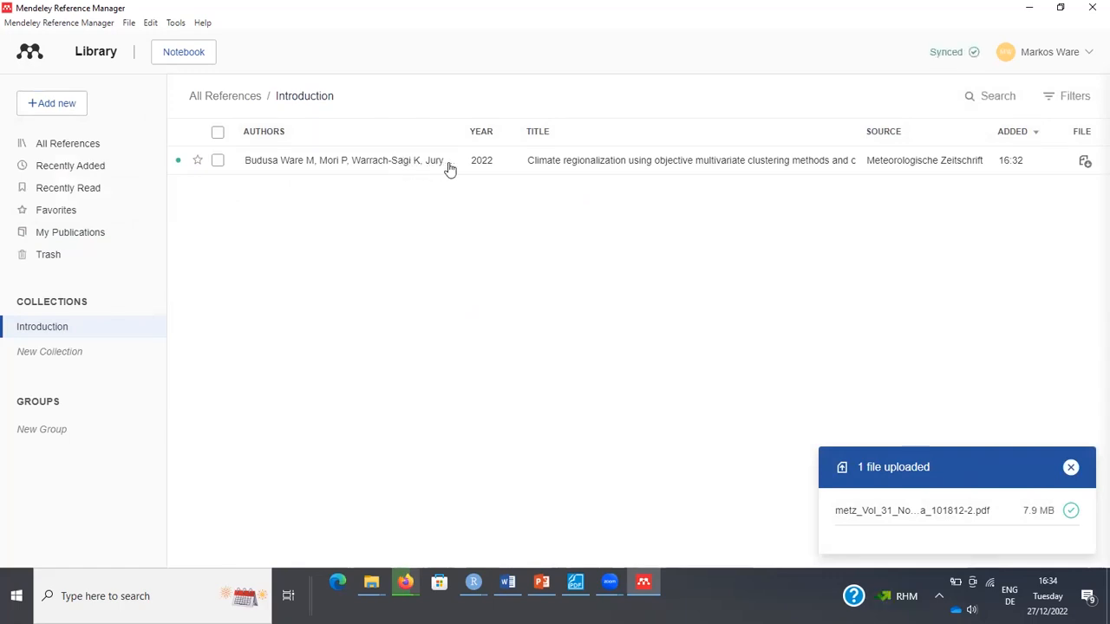
pyautogui.click(1071, 468)
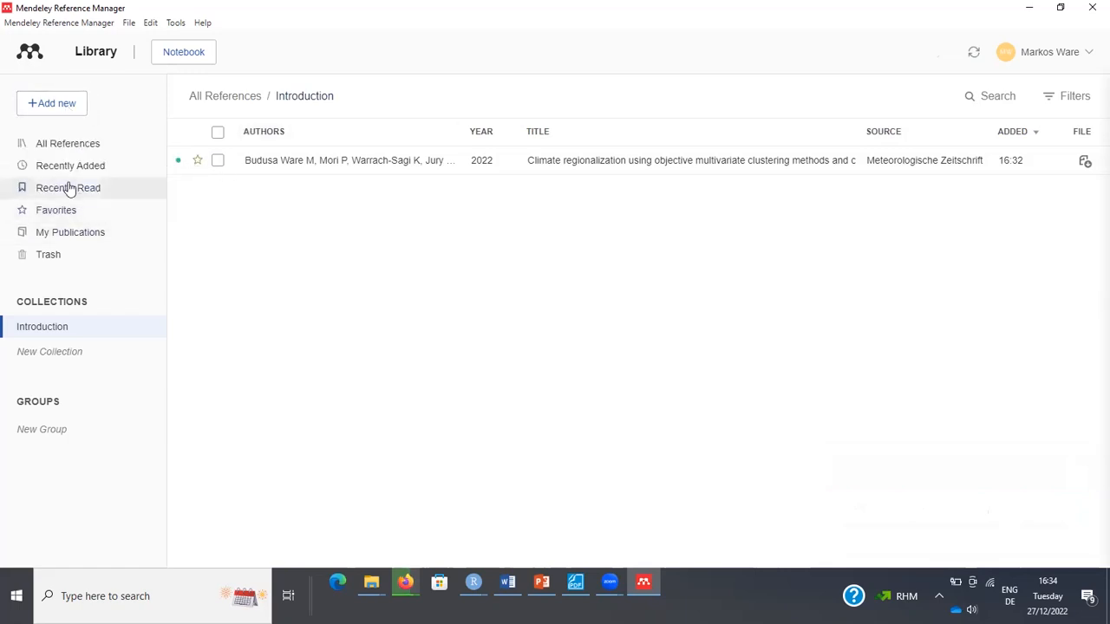
pyautogui.click(60, 104)
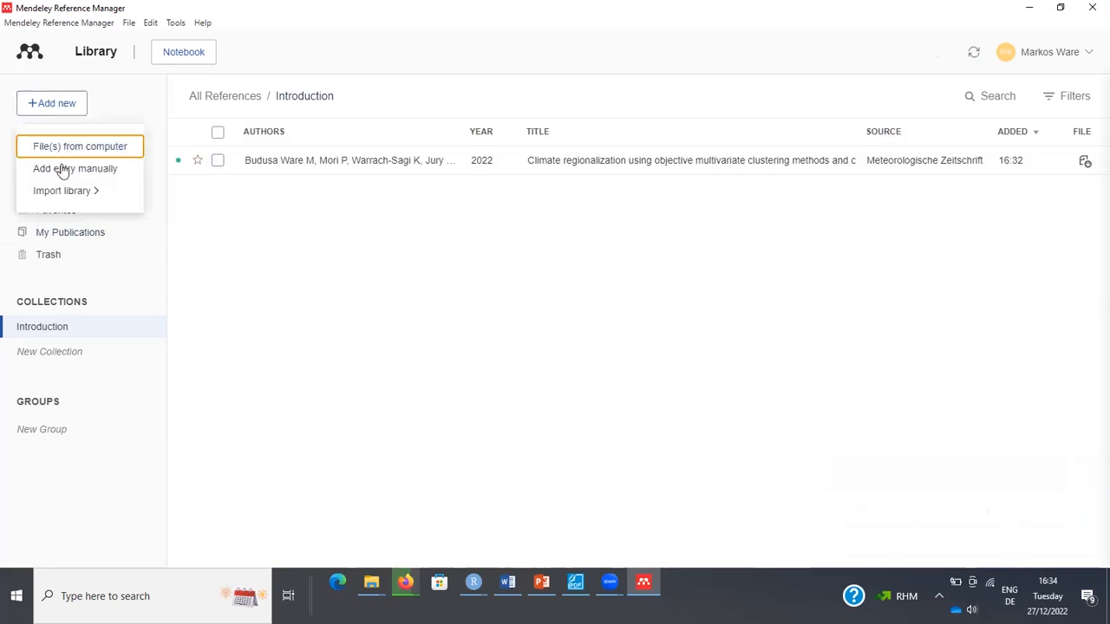
pyautogui.moveTo(71, 196)
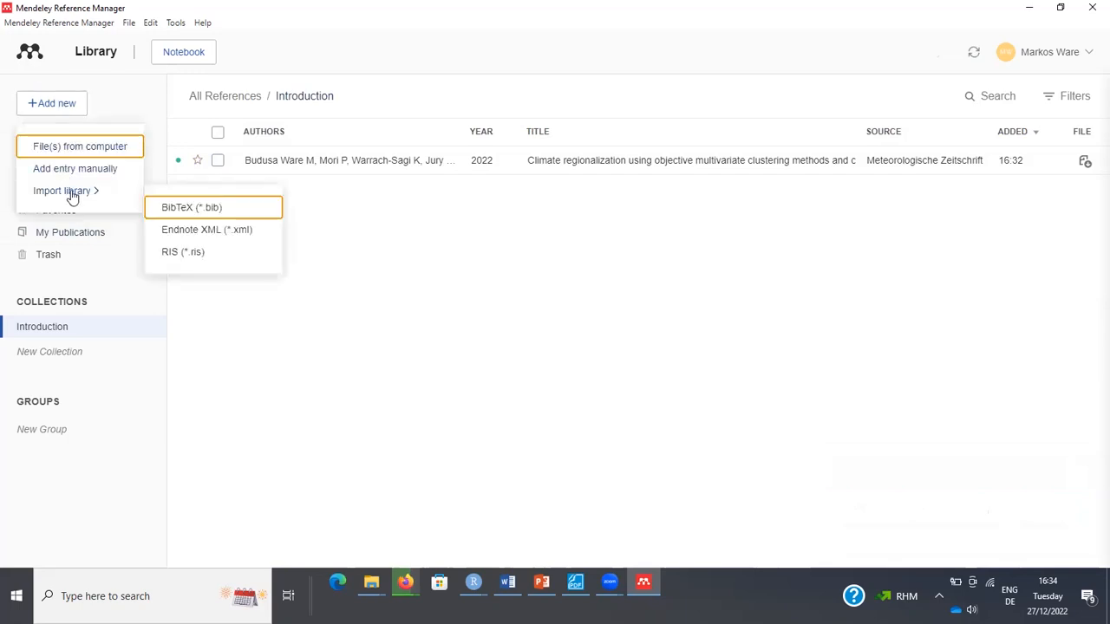
pyautogui.press('Escape')
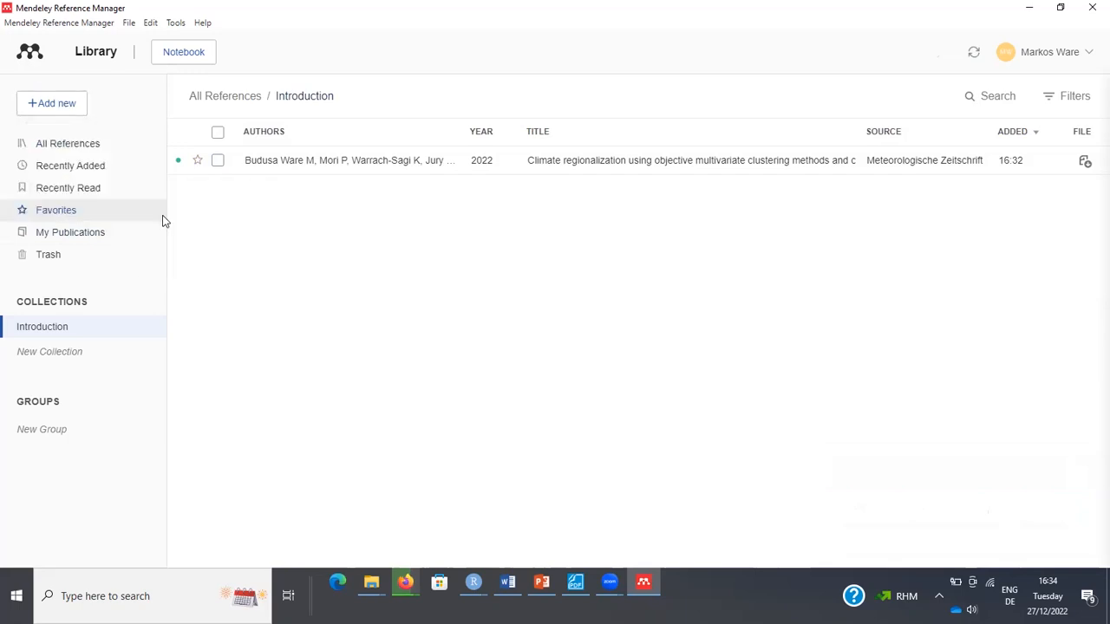
pyautogui.click(55, 104)
pyautogui.moveTo(95, 194)
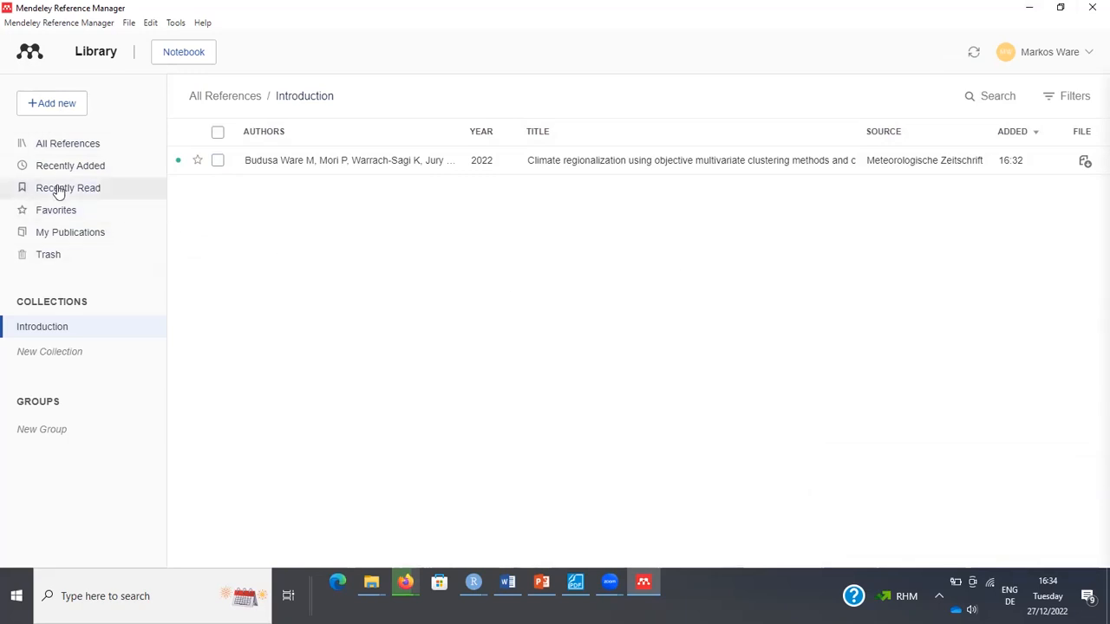
pyautogui.moveTo(71, 331)
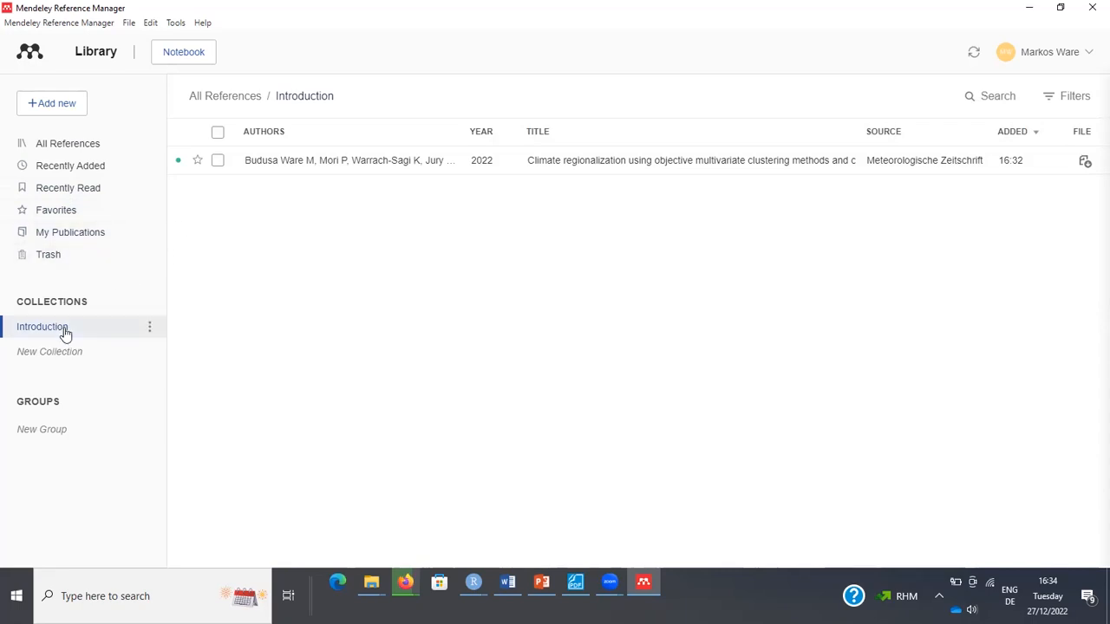
pyautogui.click(83, 154)
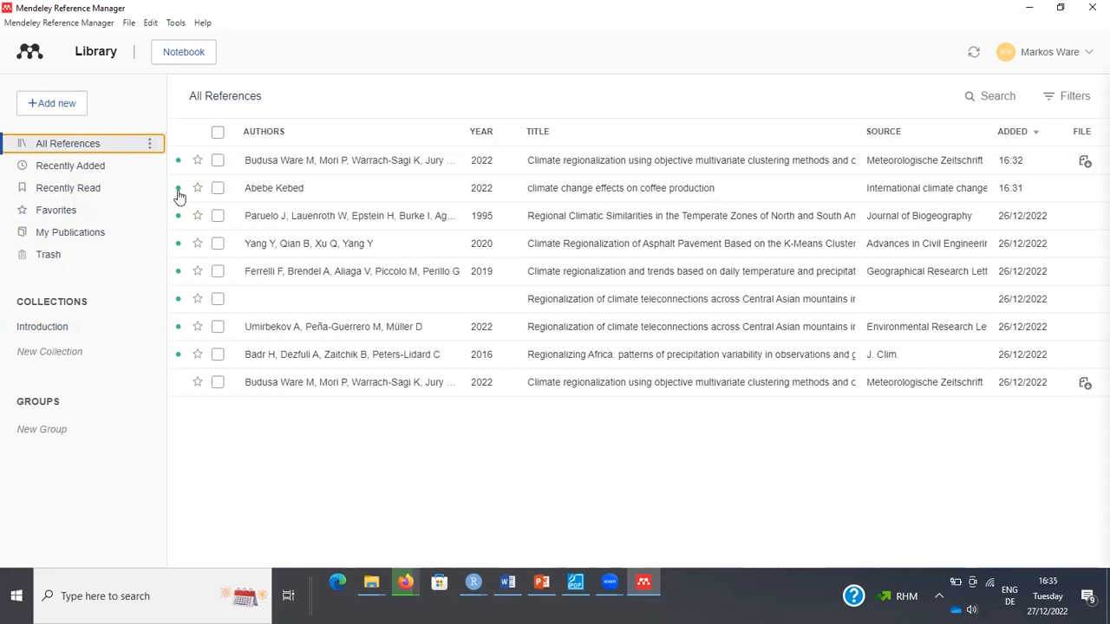
# Drag the 1995 temperate-zones reference into Introduction and check the collection's contents.
pyautogui.click(218, 215)
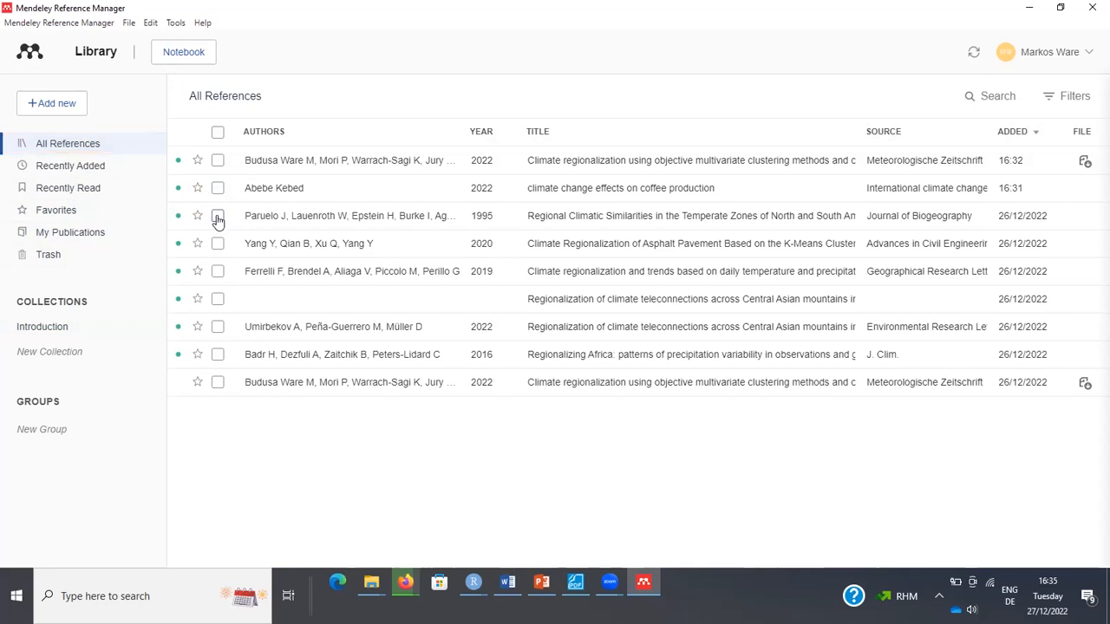
pyautogui.click(216, 247)
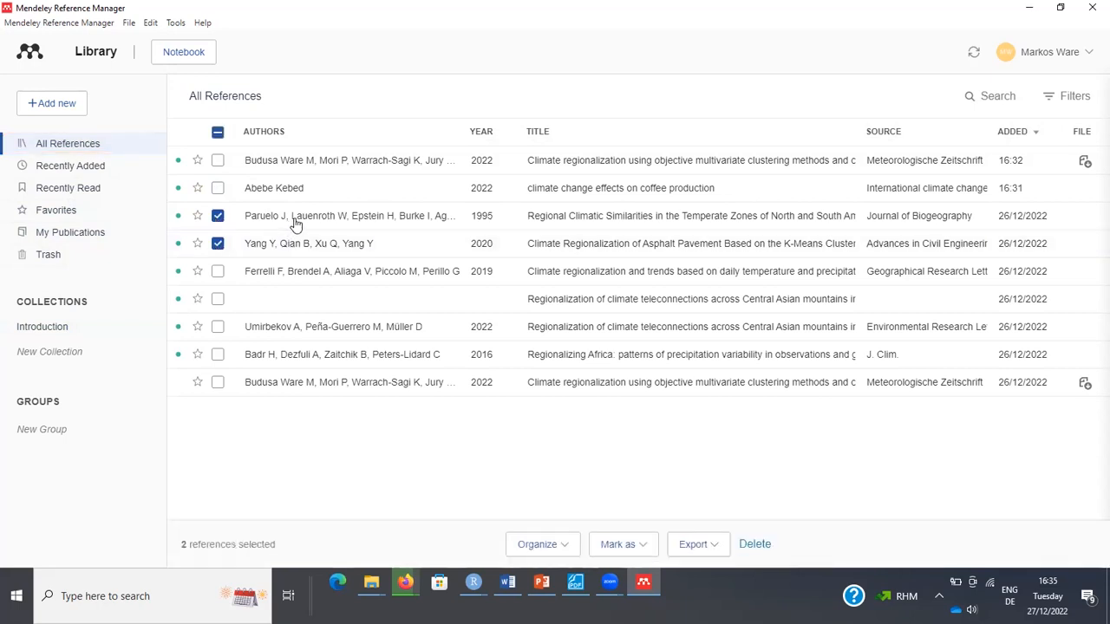
pyautogui.moveTo(294, 224); pyautogui.dragTo(41, 334)
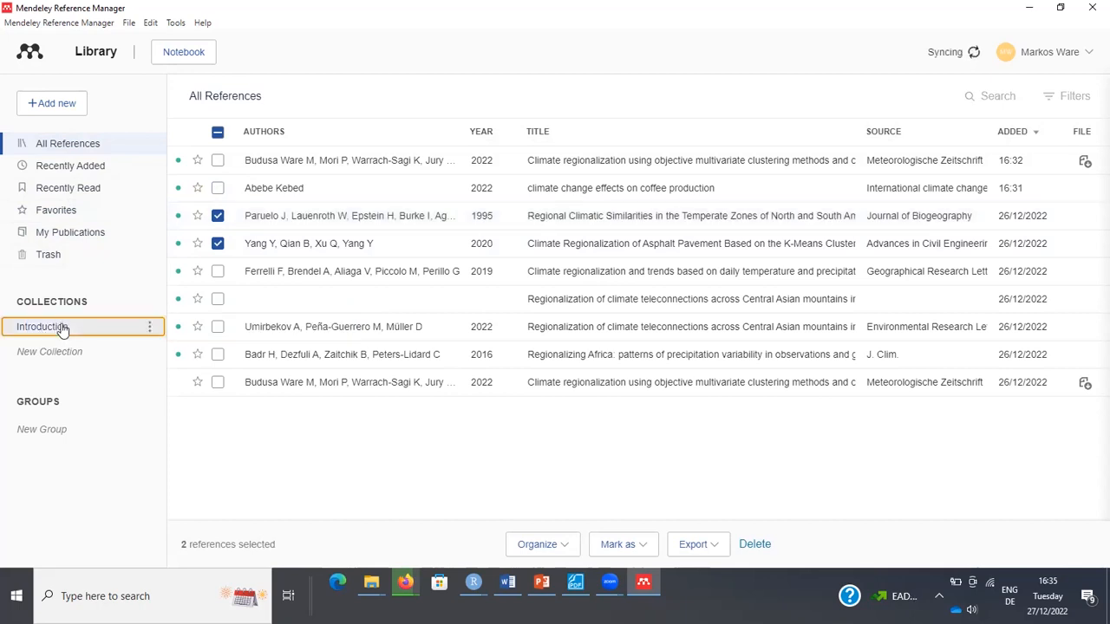
pyautogui.click(62, 327)
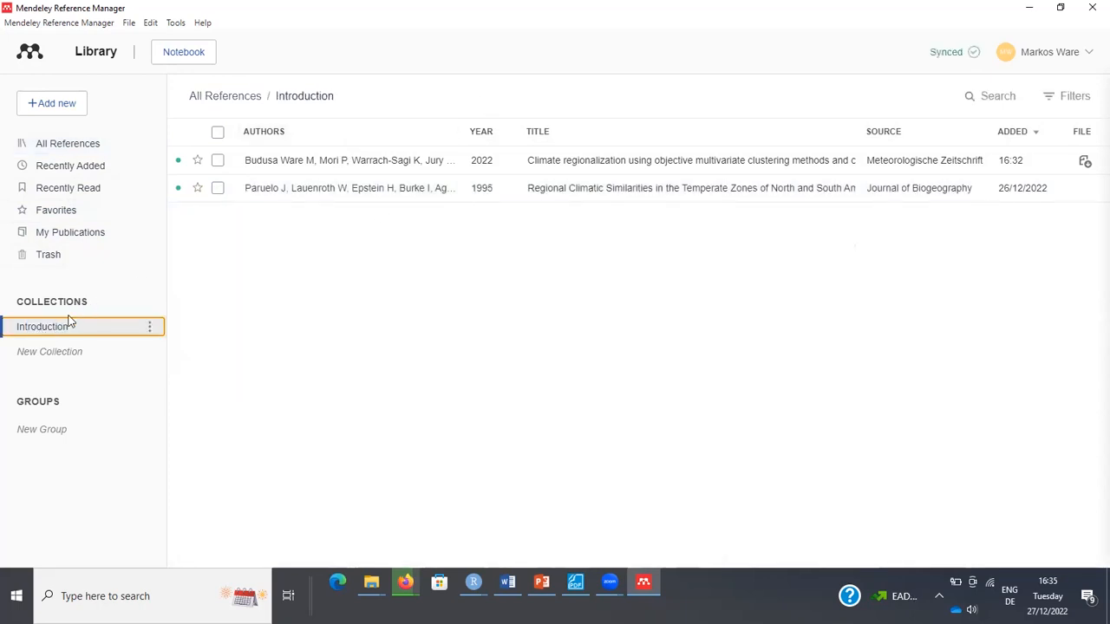
pyautogui.click(64, 146)
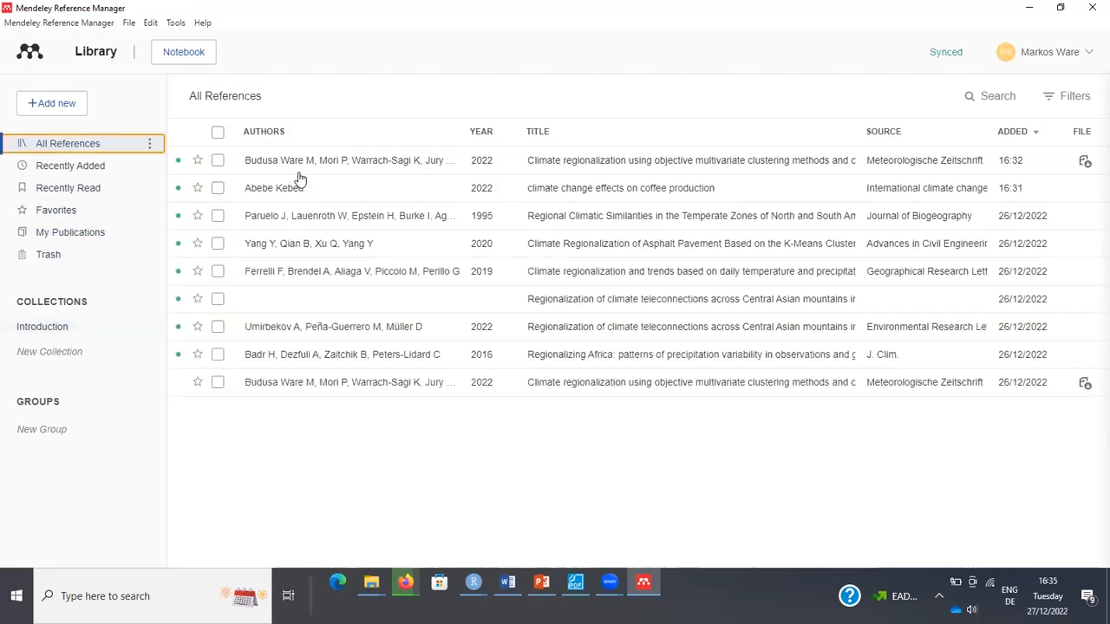
# Add the 1995, 2019, 2020 and Central Asian teleconnections references to Introduction and view it.
pyautogui.click(219, 219)
pyautogui.click(217, 244)
pyautogui.click(198, 299)
pyautogui.click(217, 299)
pyautogui.click(217, 271)
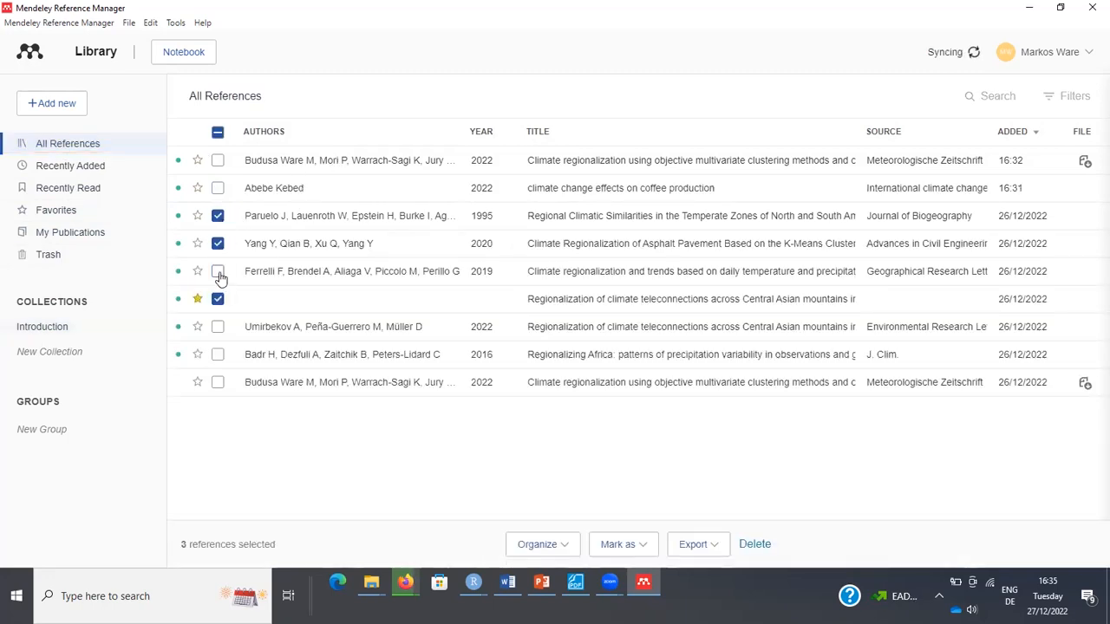
pyautogui.click(552, 546)
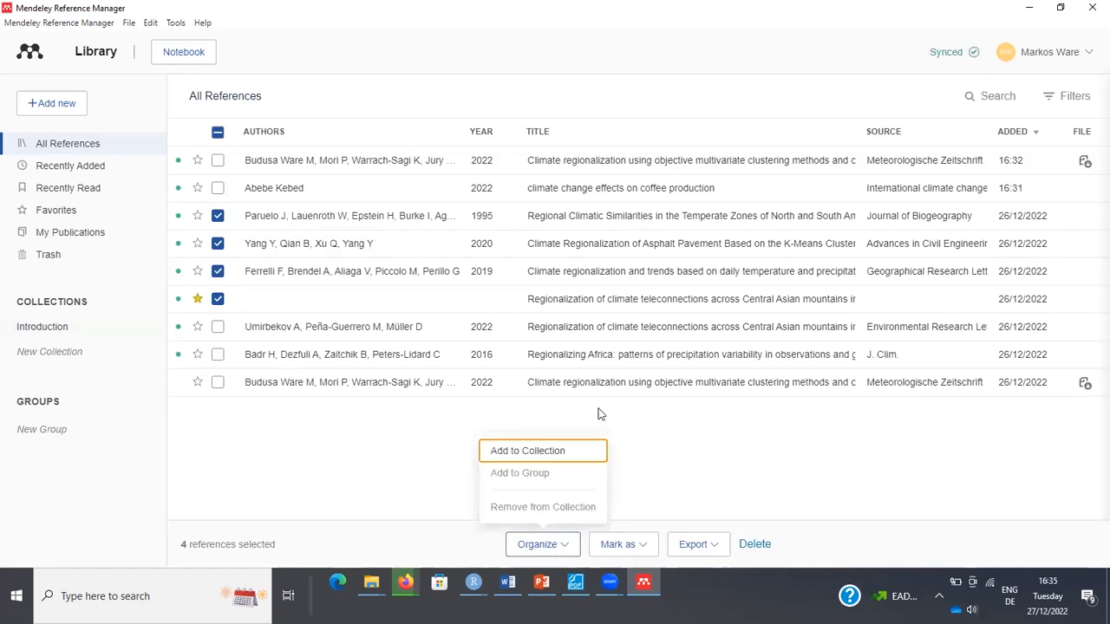
pyautogui.click(539, 453)
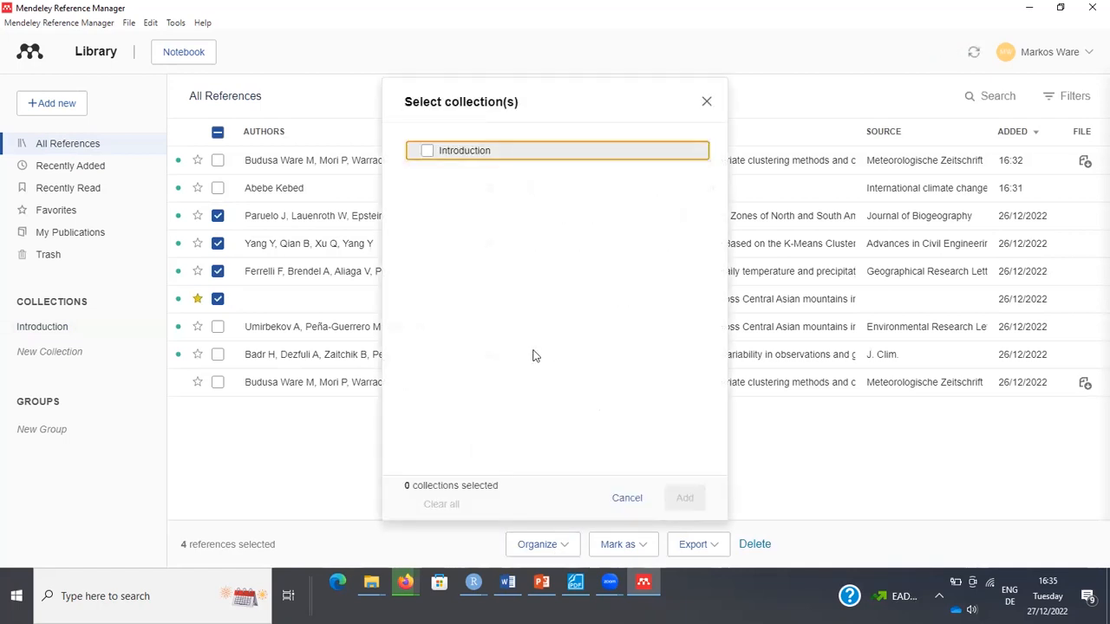
pyautogui.click(428, 152)
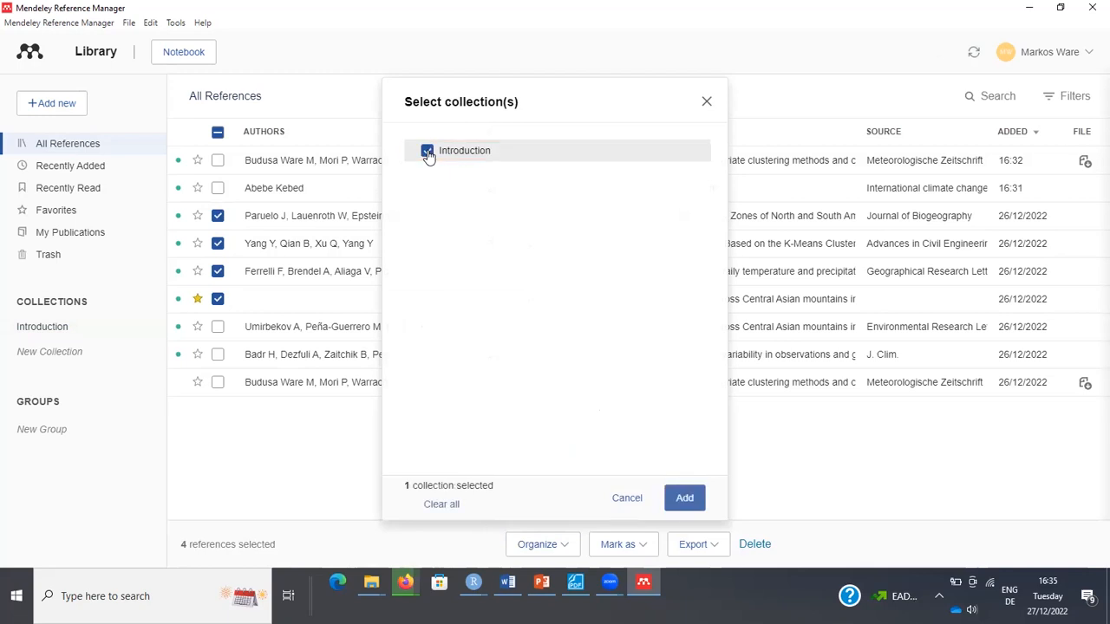
pyautogui.click(685, 499)
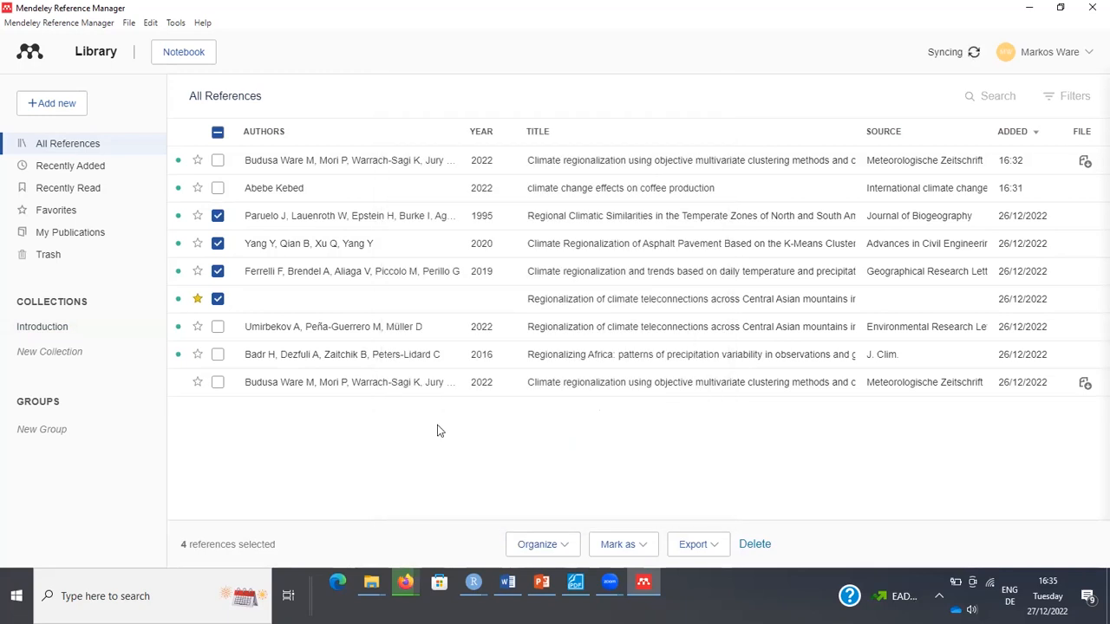
pyautogui.click(68, 352)
pyautogui.click(65, 329)
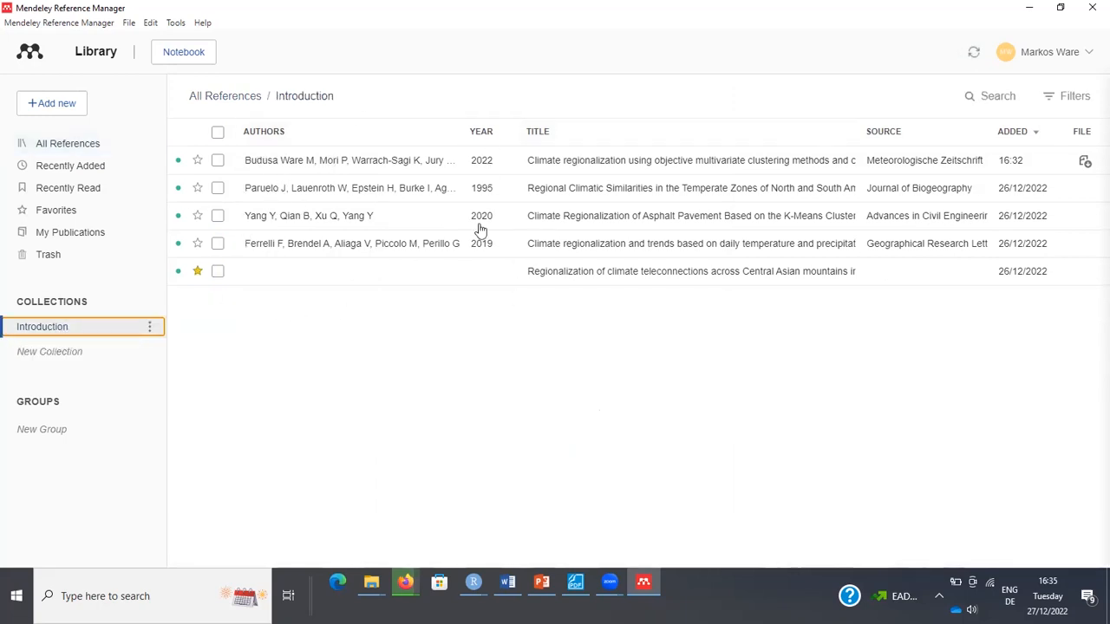
# Create the collection 'Methodology', open it, then go back to Introduction's options.
pyautogui.click(73, 352)
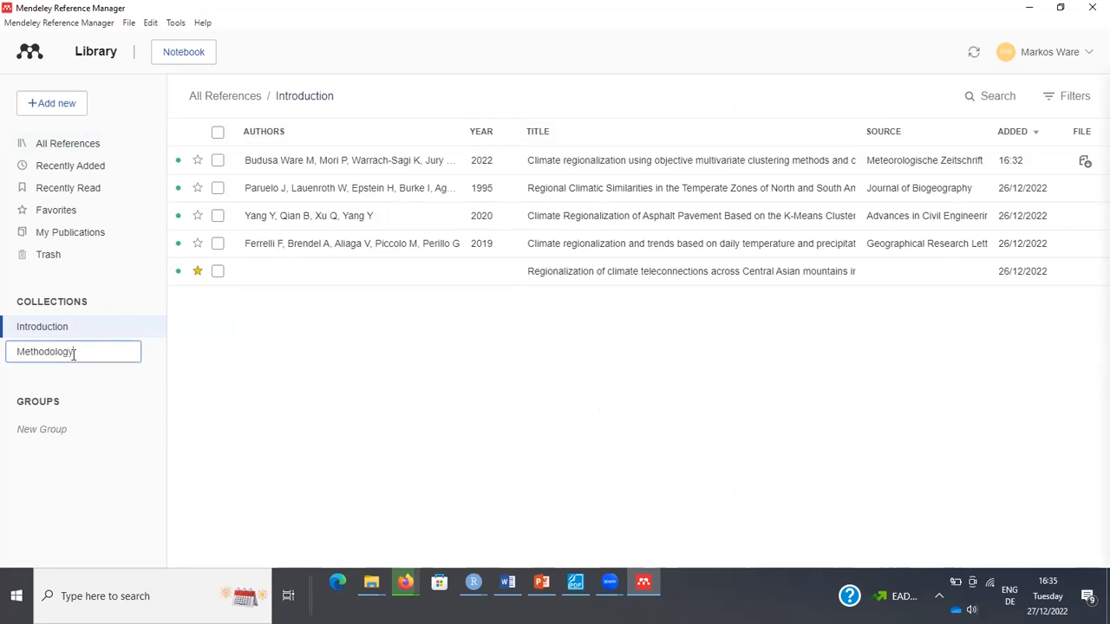
pyautogui.write('Methodology')
pyautogui.press('Return')
pyautogui.click(64, 349)
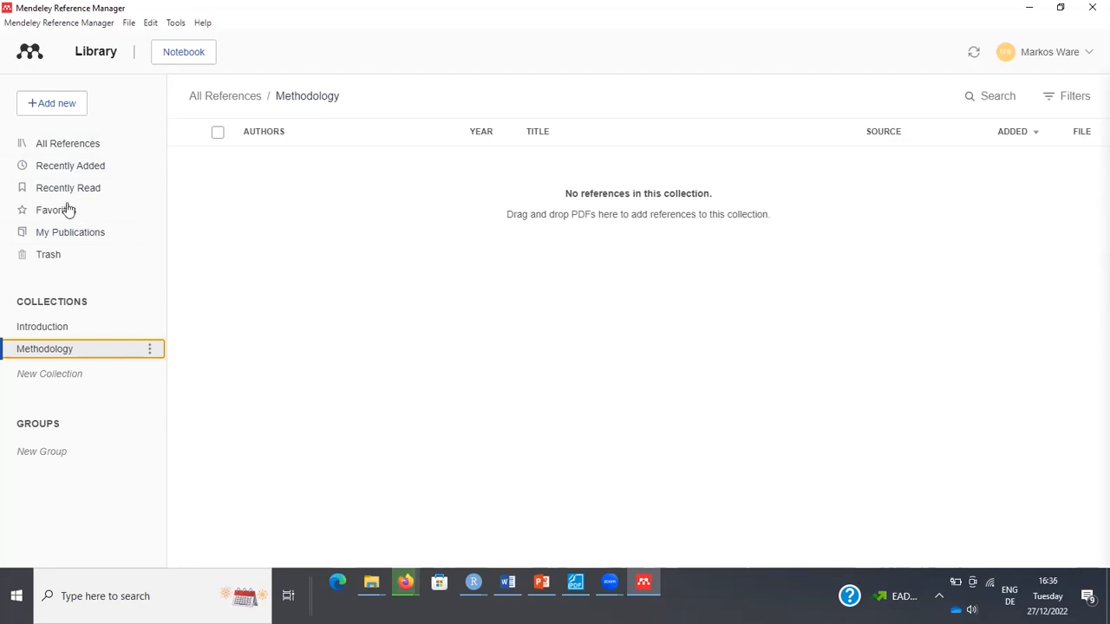
pyautogui.click(59, 327)
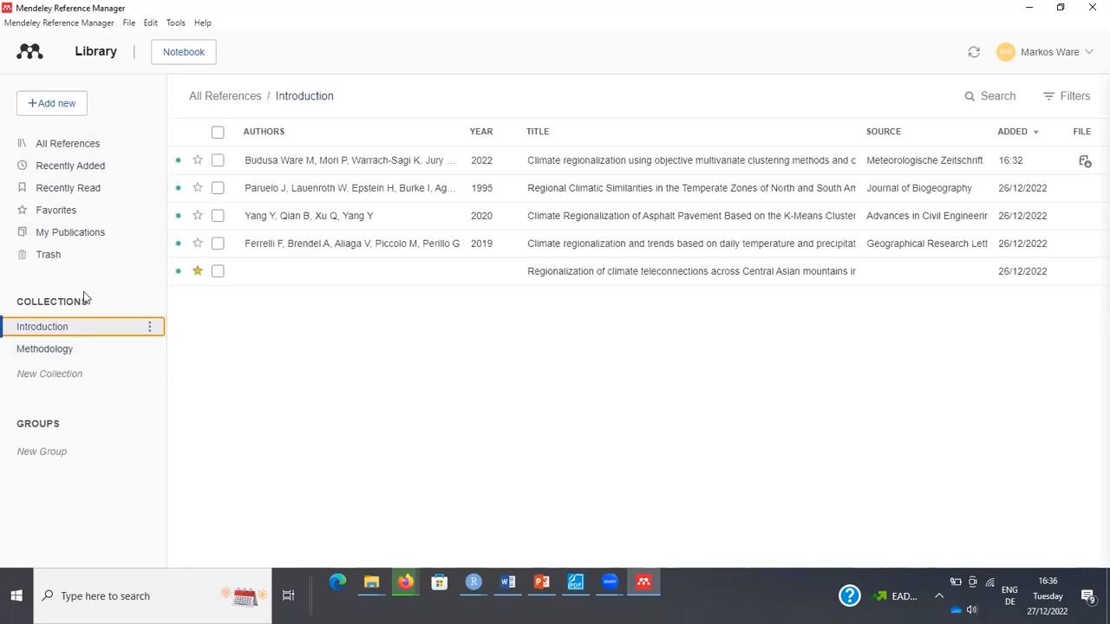
pyautogui.rightClick(59, 330)
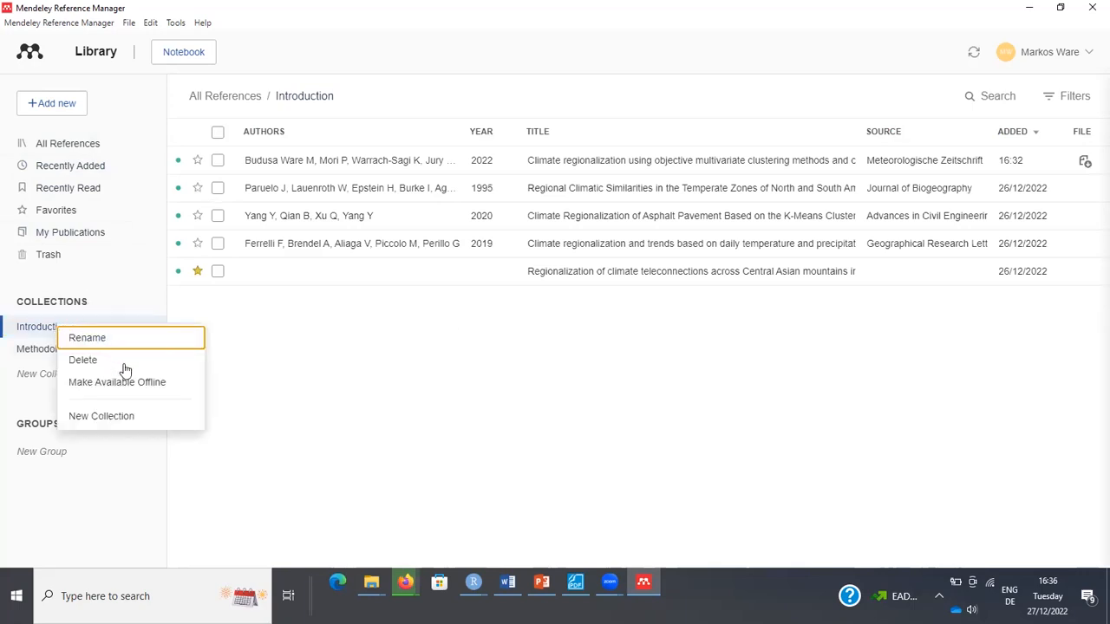
# Show the 2022 Ethiopia climate regionalization paper's details and open its PDF in the reader.
pyautogui.click(272, 169)
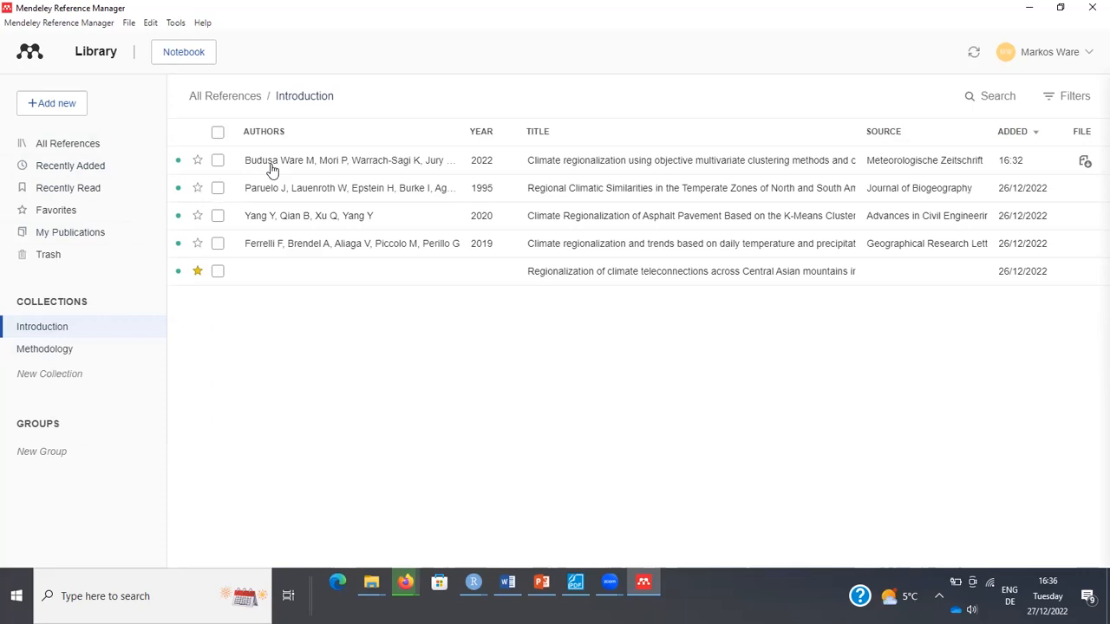
pyautogui.click(273, 168)
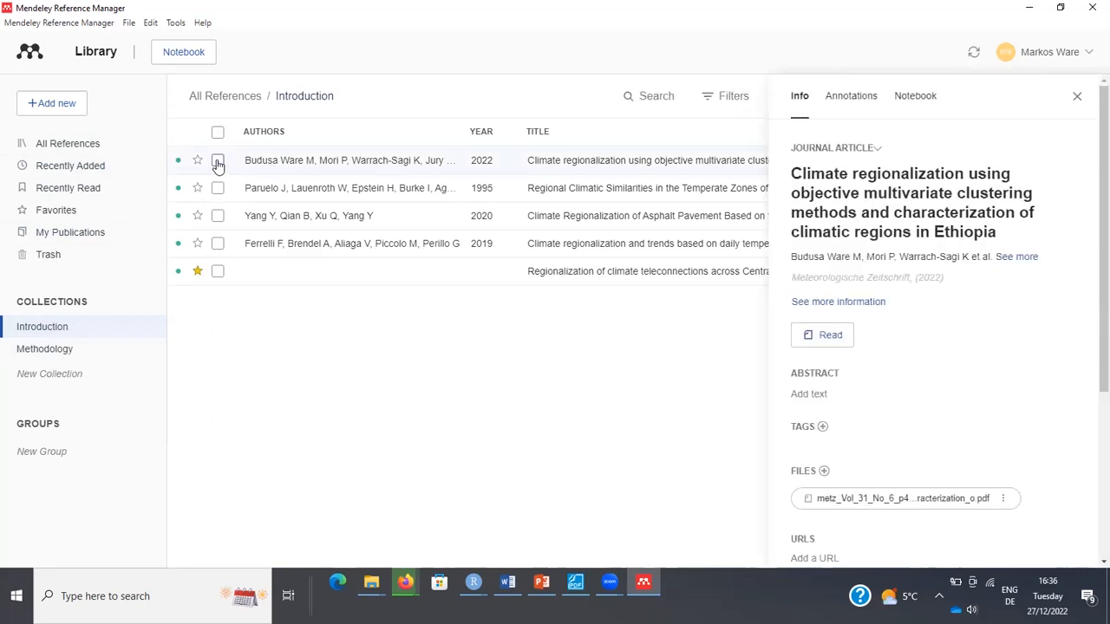
pyautogui.click(218, 162)
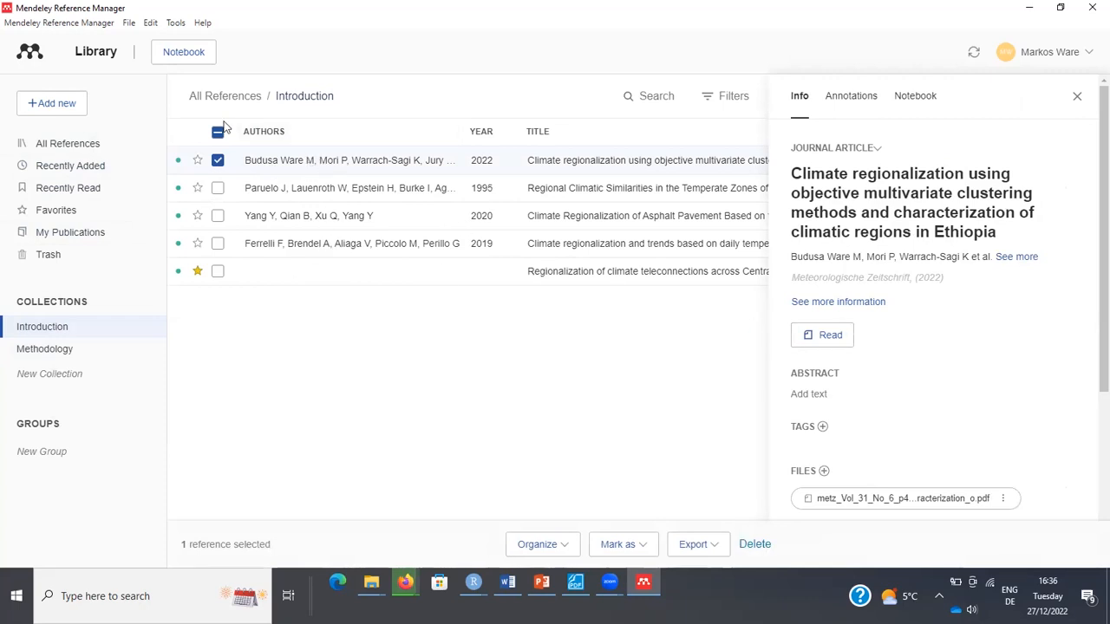
pyautogui.click(218, 161)
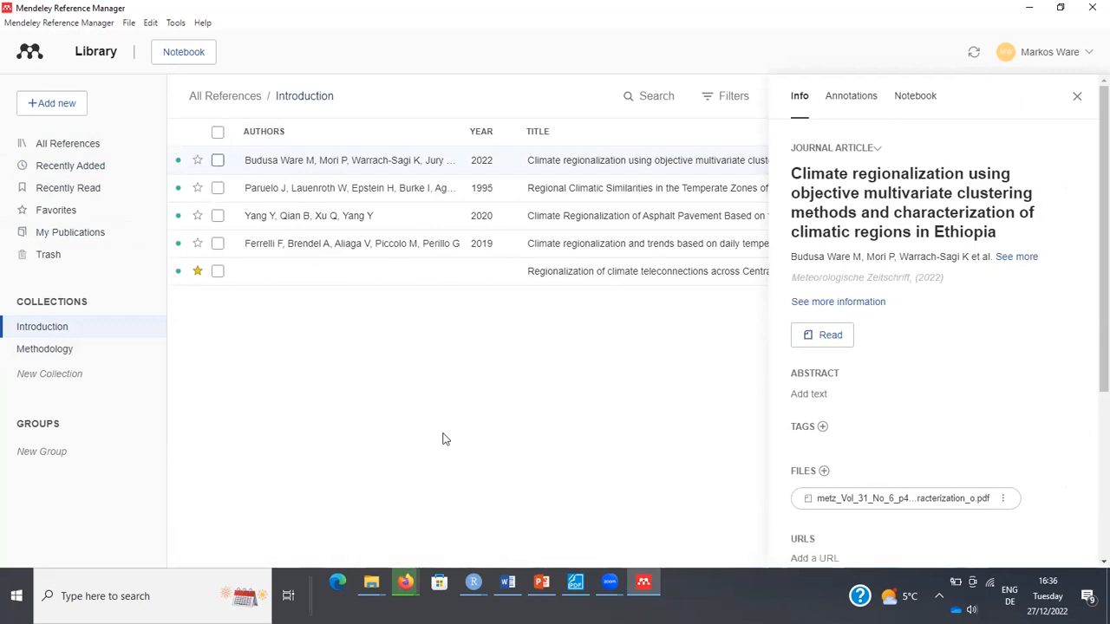
pyautogui.click(824, 343)
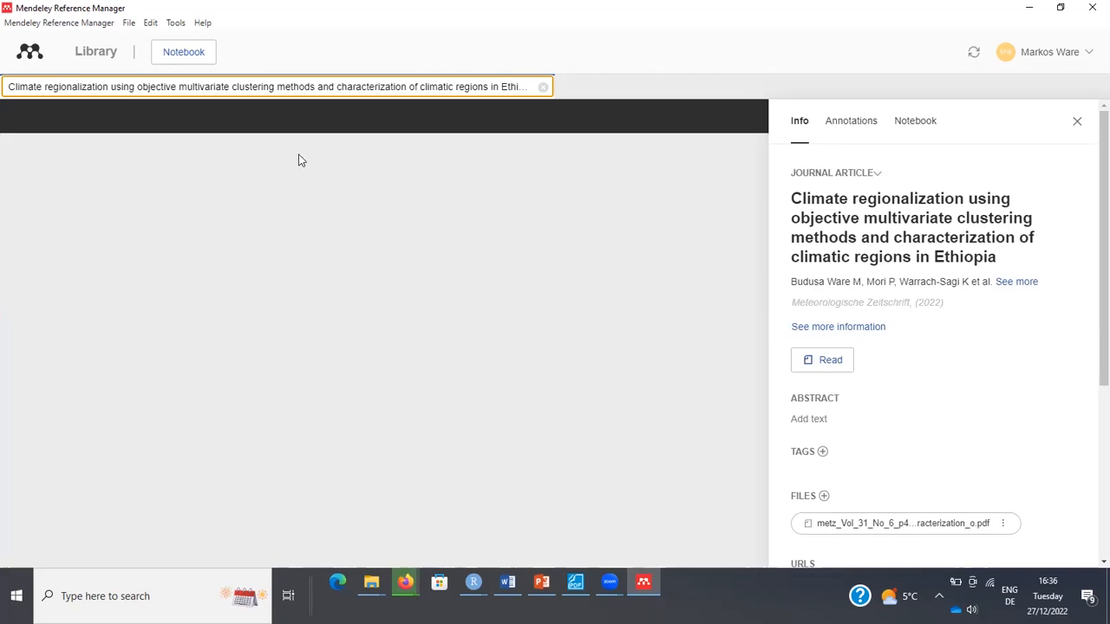
# Return to the library list and browse the reference's Info, Annotations and Notebook tabs.
pyautogui.click(92, 58)
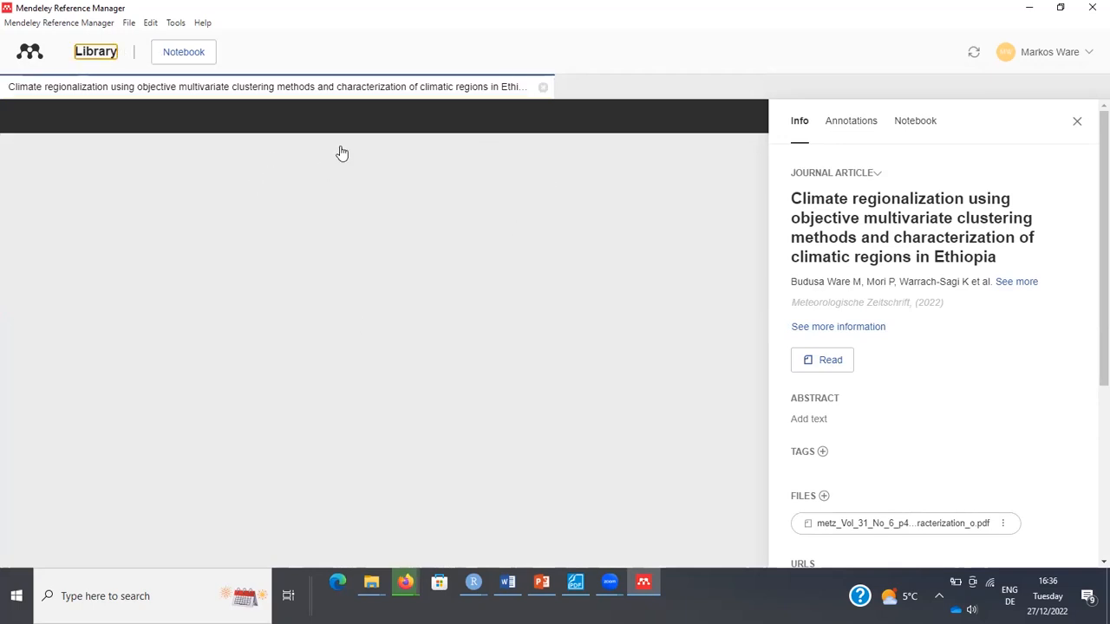
pyautogui.click(854, 128)
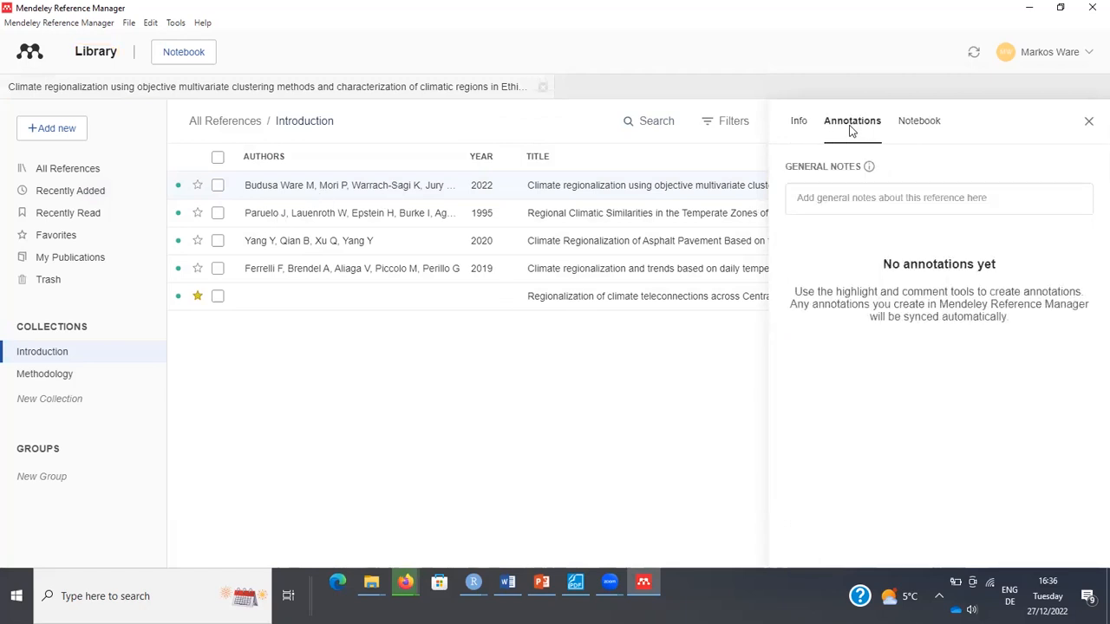
pyautogui.click(915, 124)
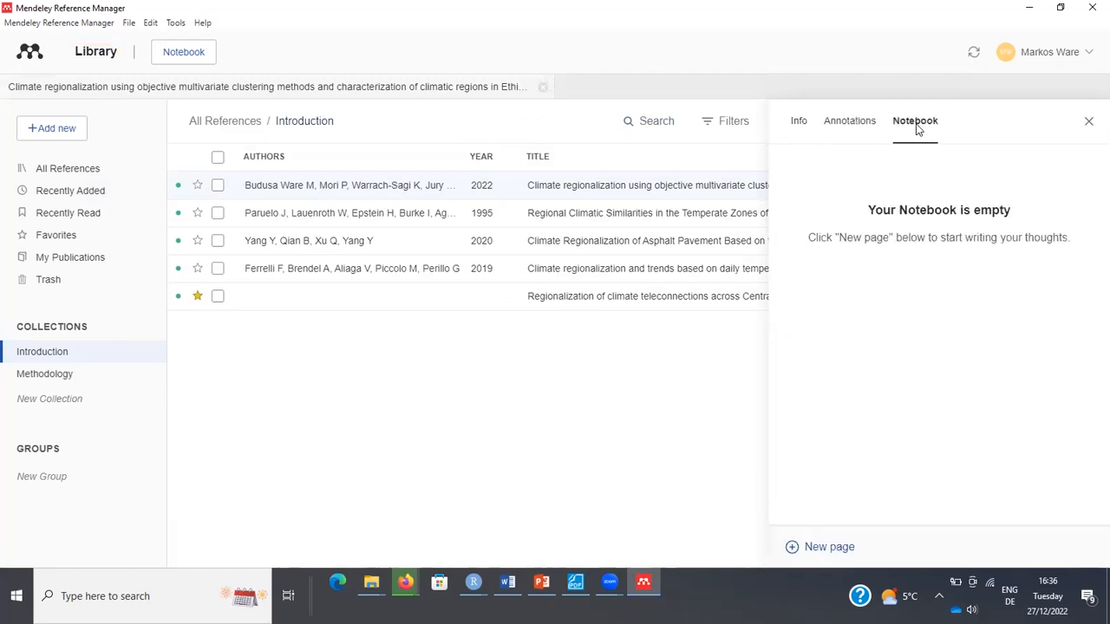
pyautogui.click(846, 127)
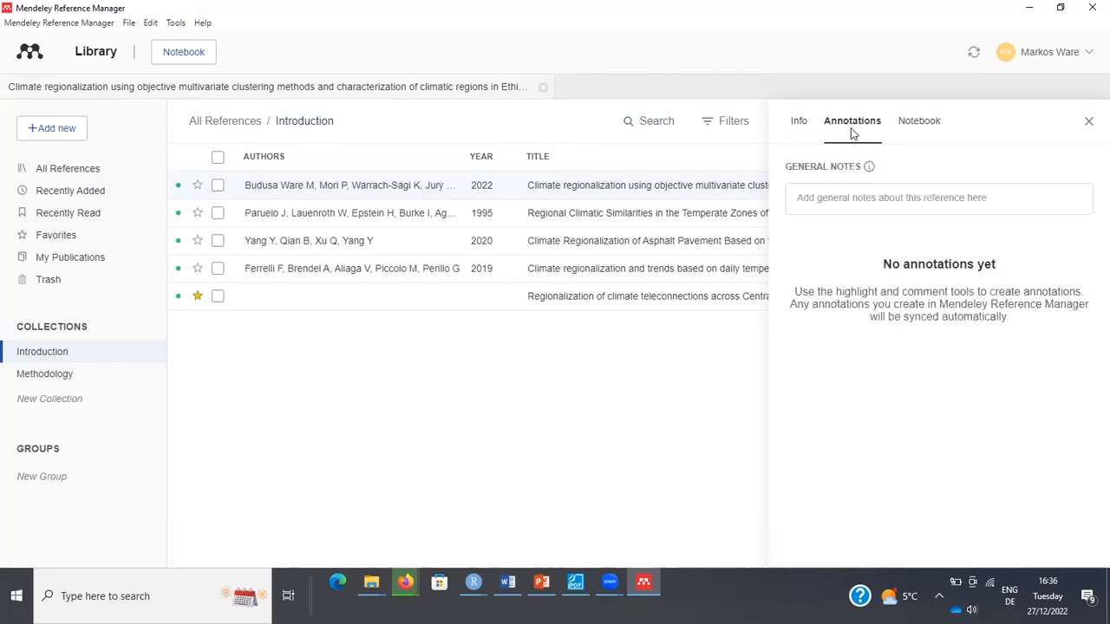
pyautogui.click(796, 126)
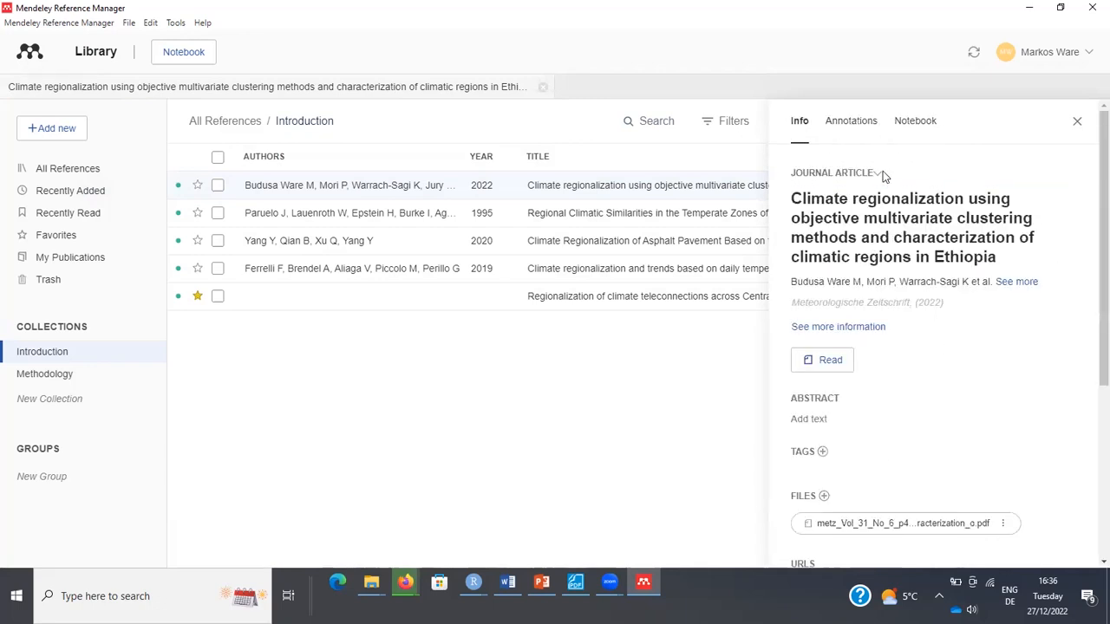
pyautogui.click(863, 130)
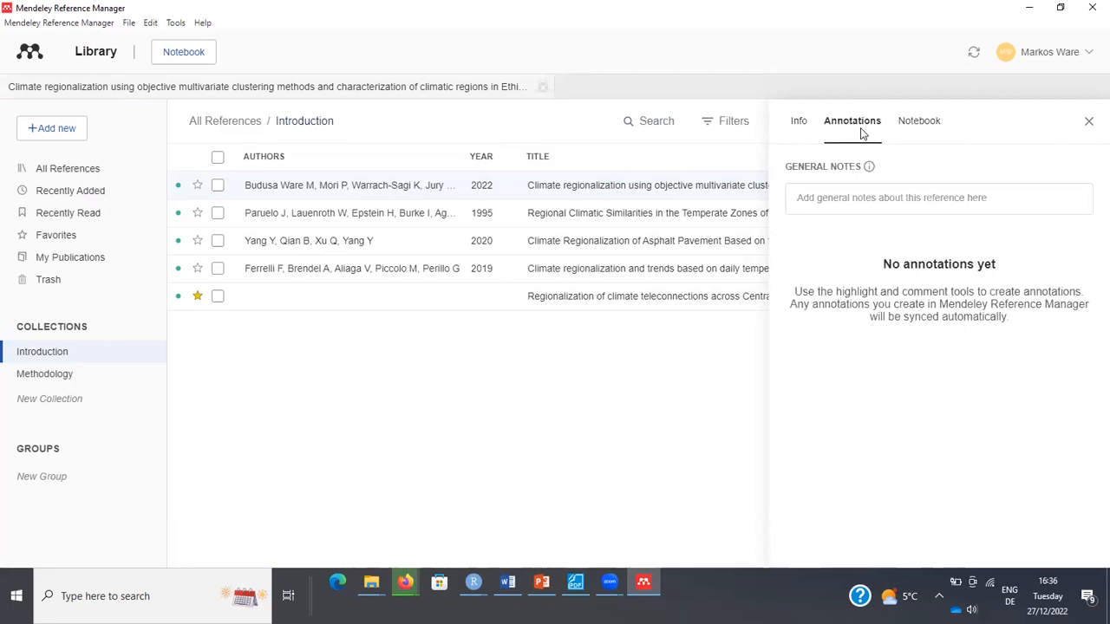
# Explore the Filters dropdown's tag search, then minimize Mendeley.
pyautogui.click(731, 123)
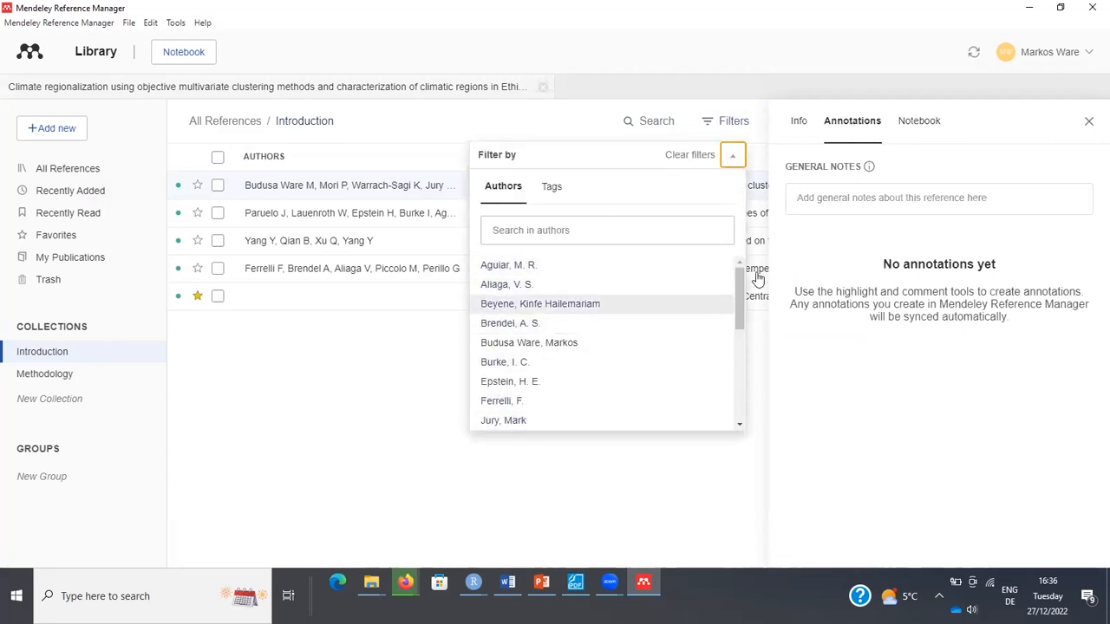
pyautogui.click(740, 374)
pyautogui.moveTo(740, 374); pyautogui.dragTo(737, 431)
pyautogui.moveTo(743, 382); pyautogui.dragTo(763, 238)
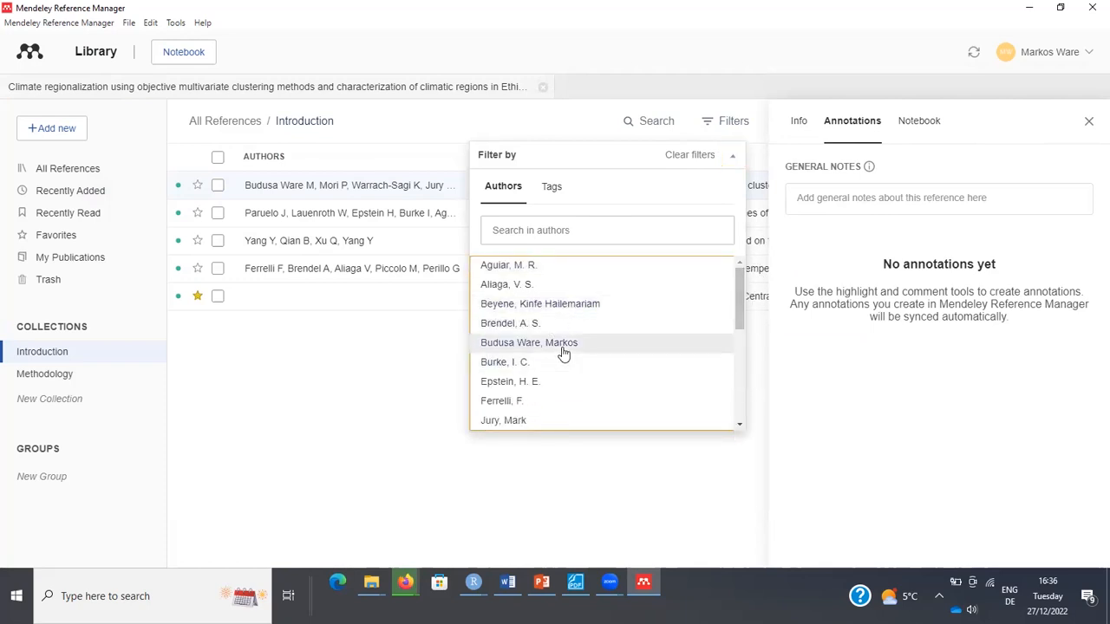
pyautogui.click(556, 194)
pyautogui.click(540, 232)
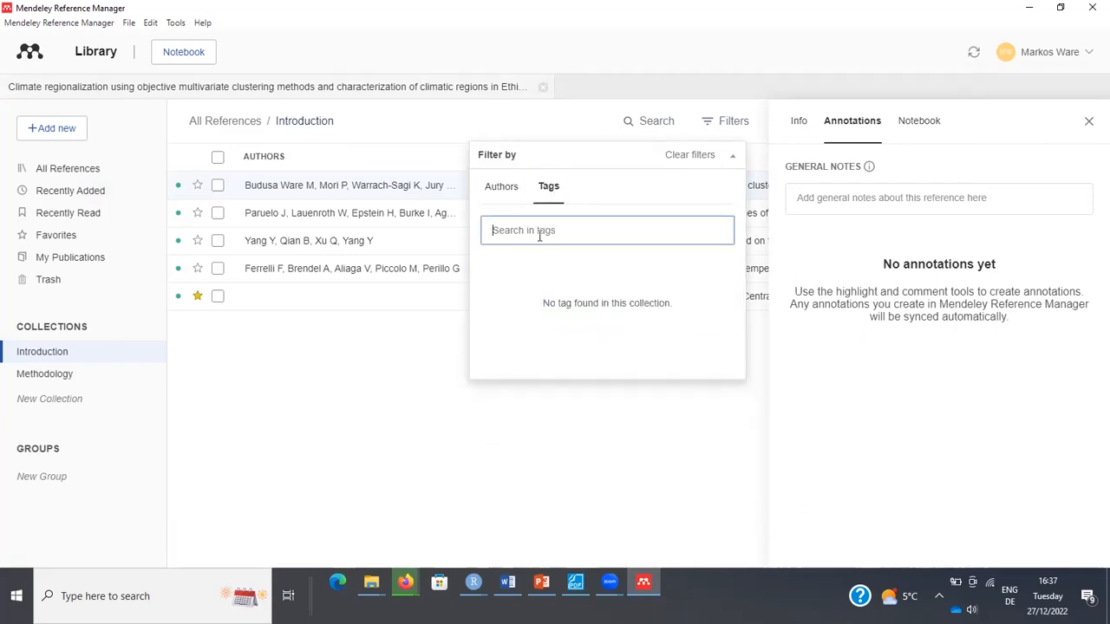
pyautogui.click(564, 141)
pyautogui.click(539, 242)
pyautogui.click(1029, 8)
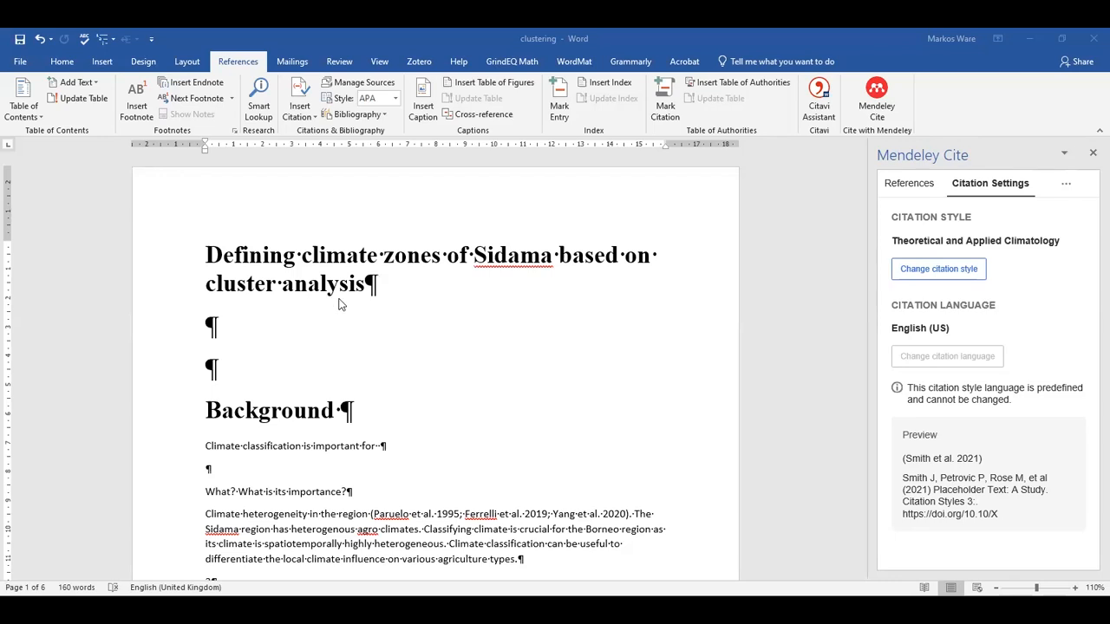
# In the Word manuscript, load Mendeley Cite with Theoretical and Applied Climatology citation style.
pyautogui.moveTo(378, 284); pyautogui.dragTo(185, 247)
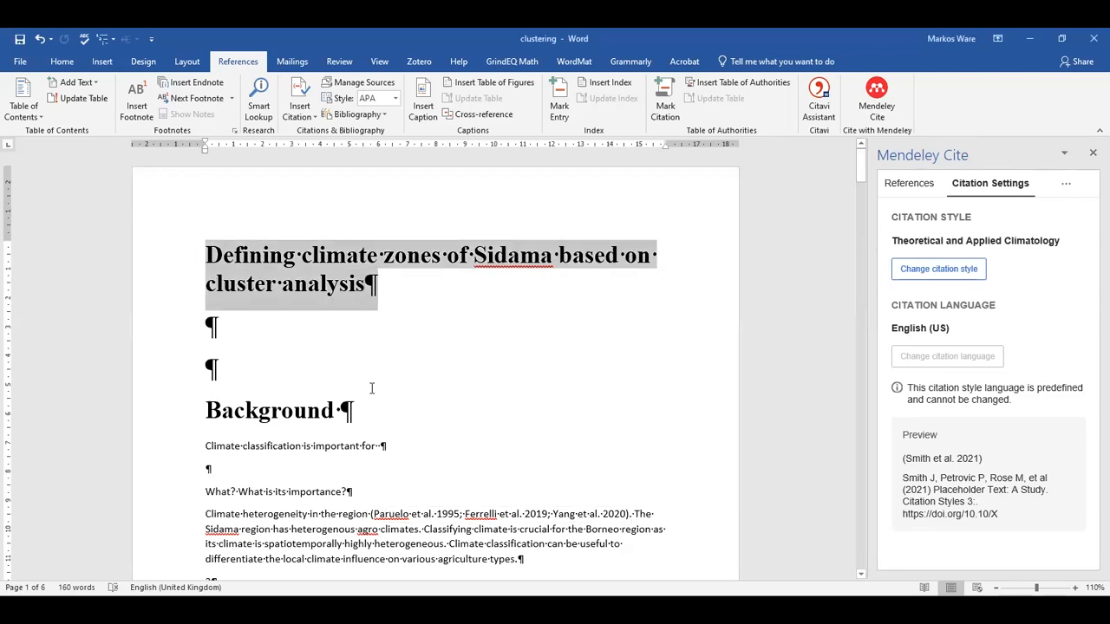
pyautogui.click(447, 408)
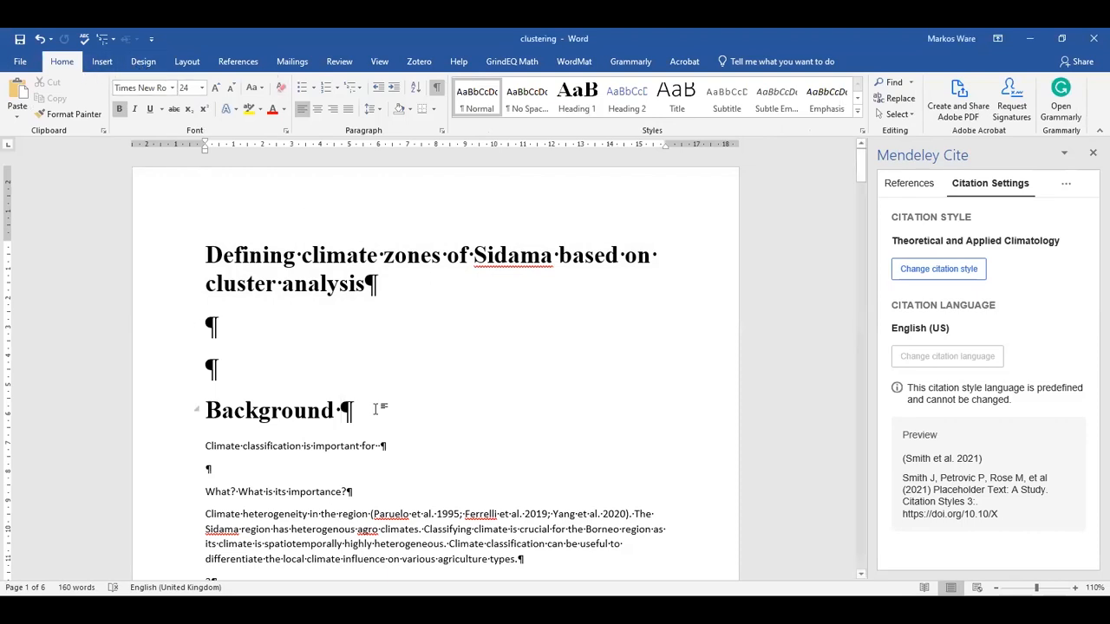
pyautogui.click(236, 65)
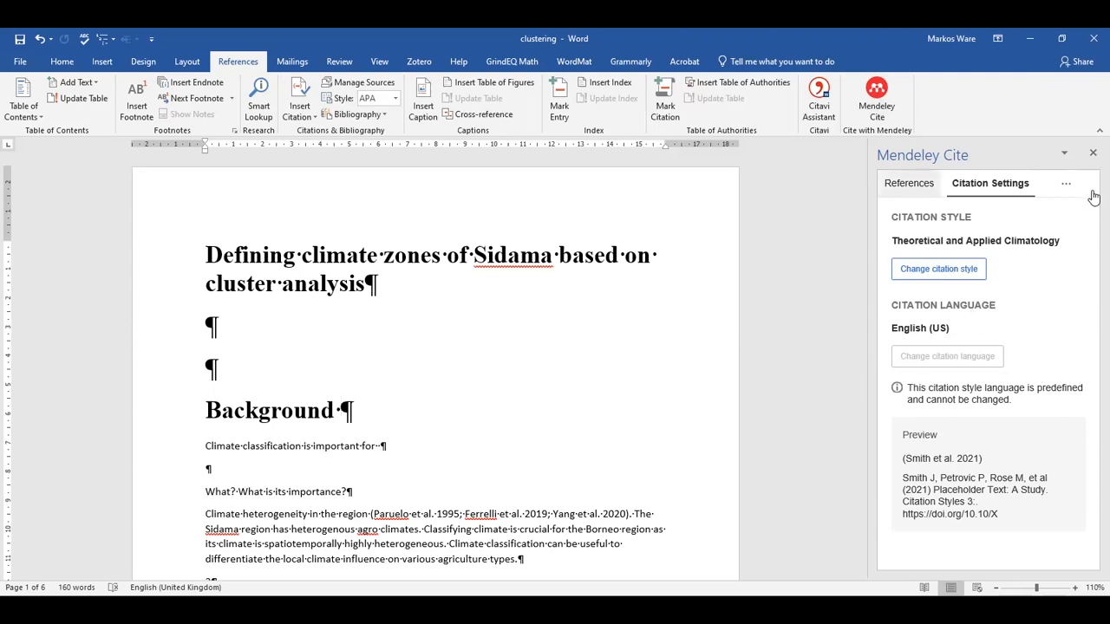
pyautogui.click(877, 101)
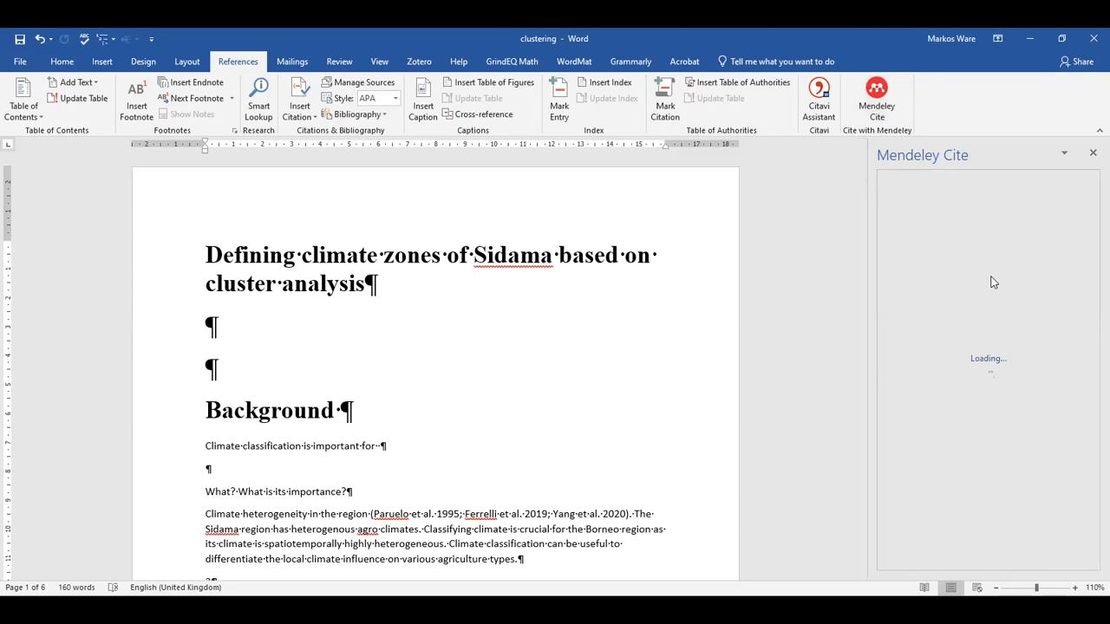
# Reopen Mendeley Cite and scroll its reference list, showing the 1995 paper as cited.
pyautogui.click(879, 103)
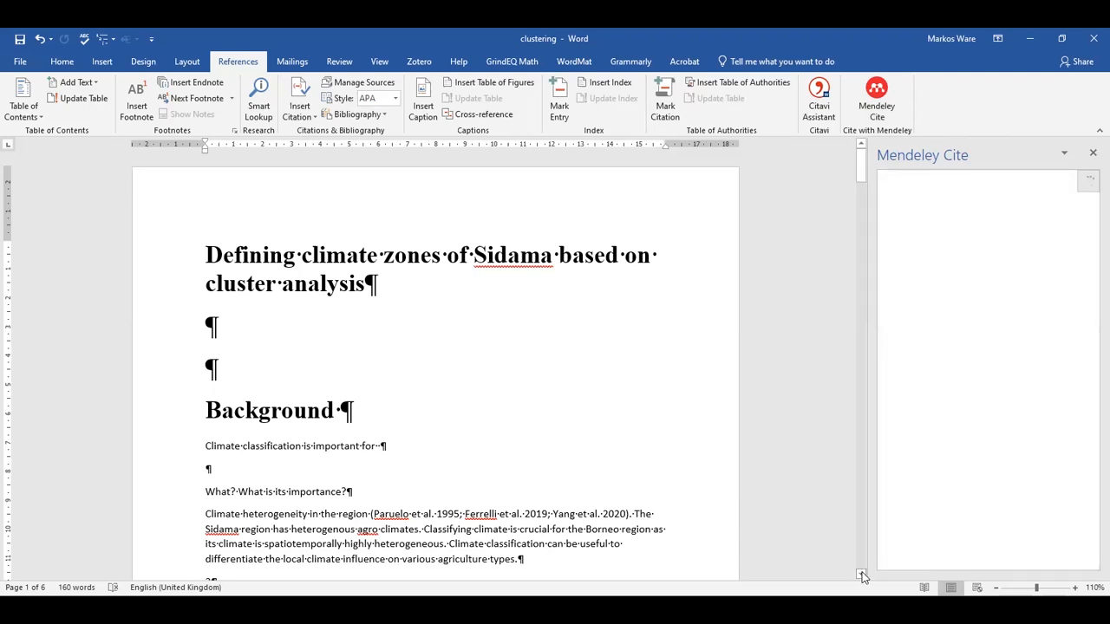
pyautogui.scroll(-2, 863, 576)
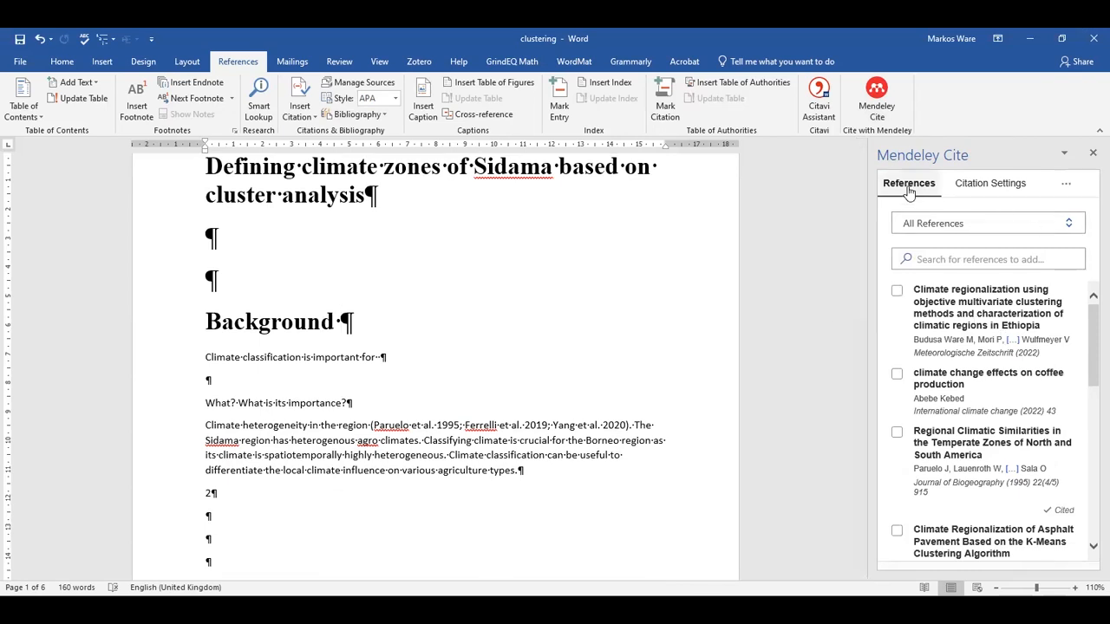
pyautogui.scroll(-5, 1090, 360)
pyautogui.scroll(-5, 1090, 529)
# Insert a citation to the coffee production reference (Abebe Kebed 2022) after the paragraph's last sentence.
pyautogui.click(897, 375)
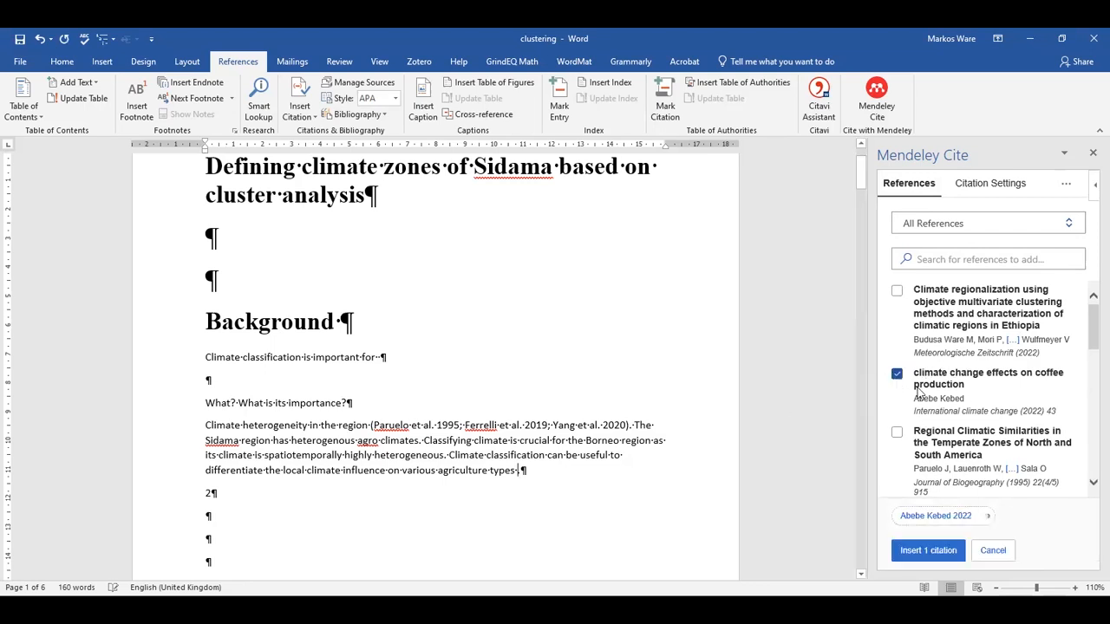
pyautogui.click(927, 551)
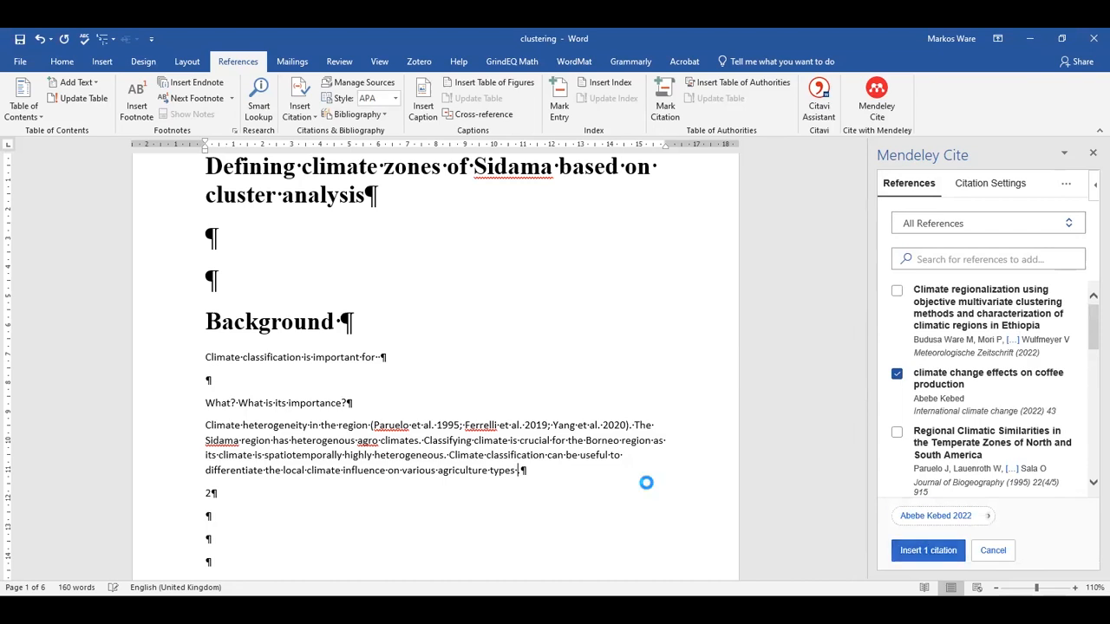
pyautogui.scroll(-4, 607, 390)
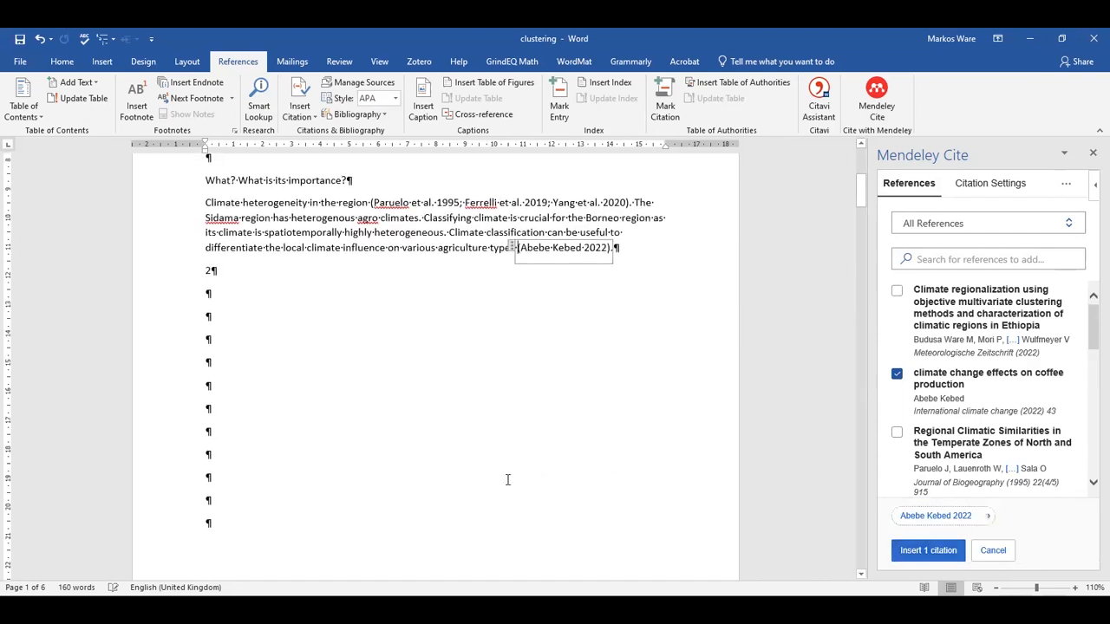
# Add the asphalt pavement reference (Yang et al. 2020) to that citation and save it.
pyautogui.doubleClick(575, 249)
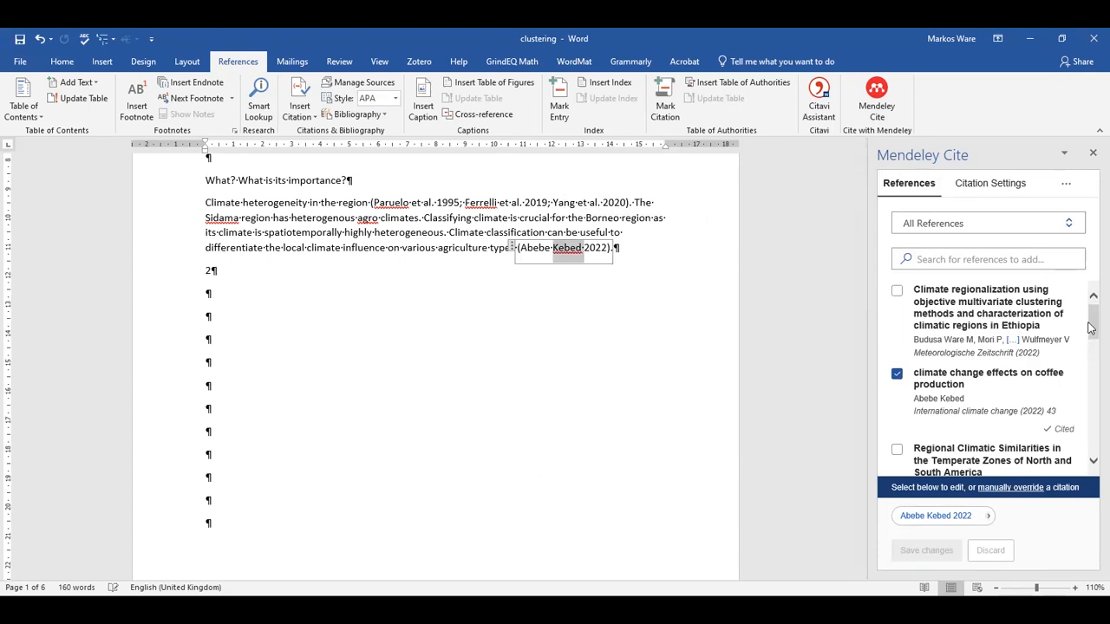
pyautogui.scroll(-3, 1043, 375)
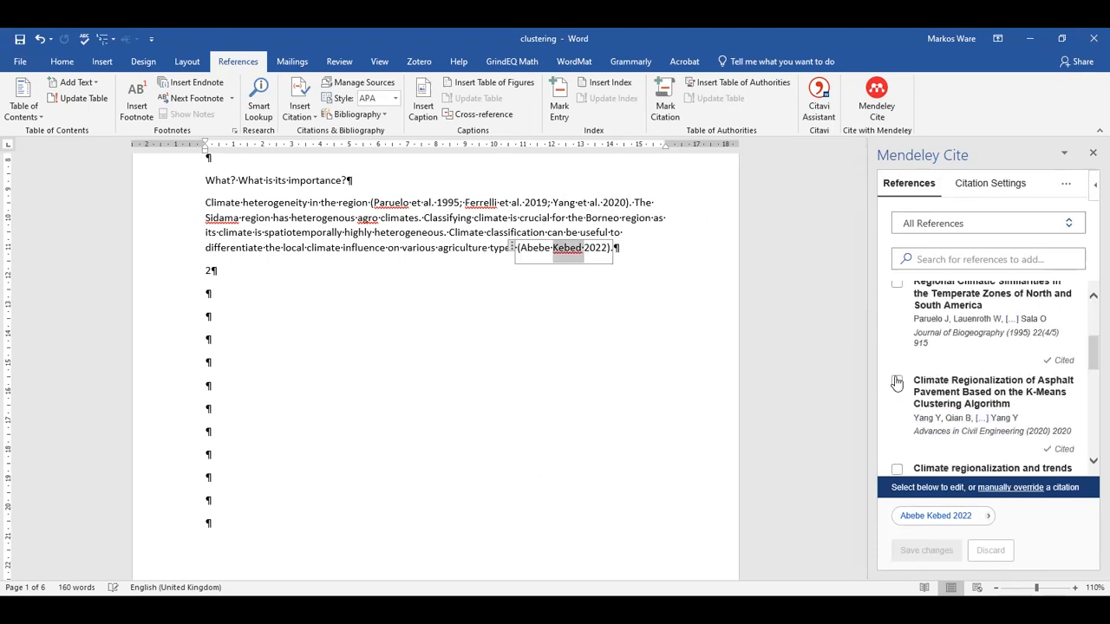
pyautogui.click(897, 381)
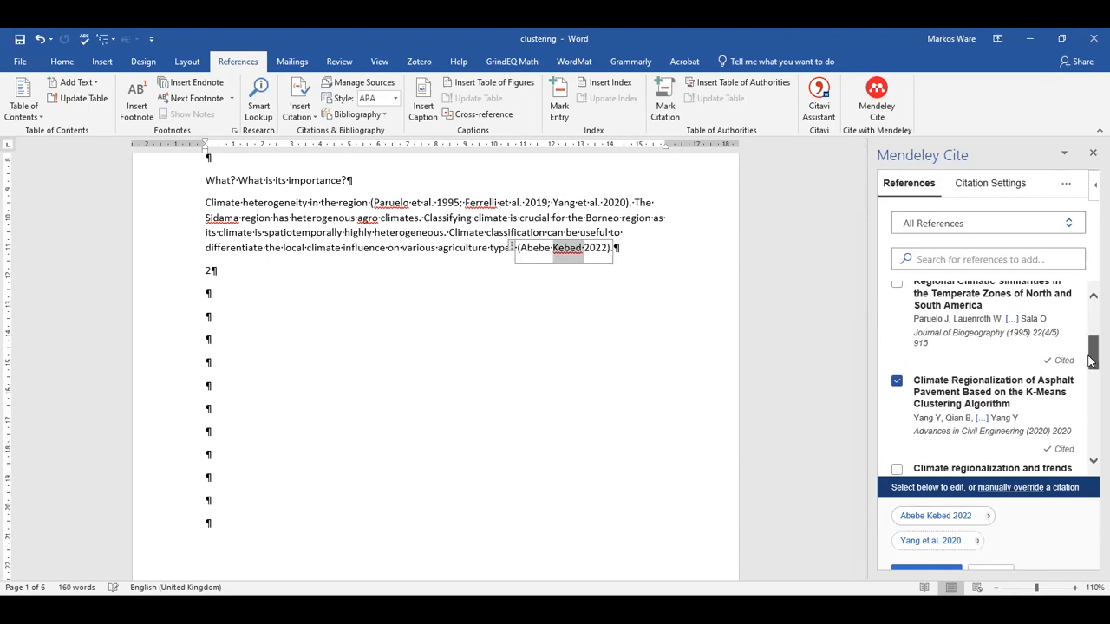
pyautogui.scroll(-2, 1091, 365)
pyautogui.click(959, 572)
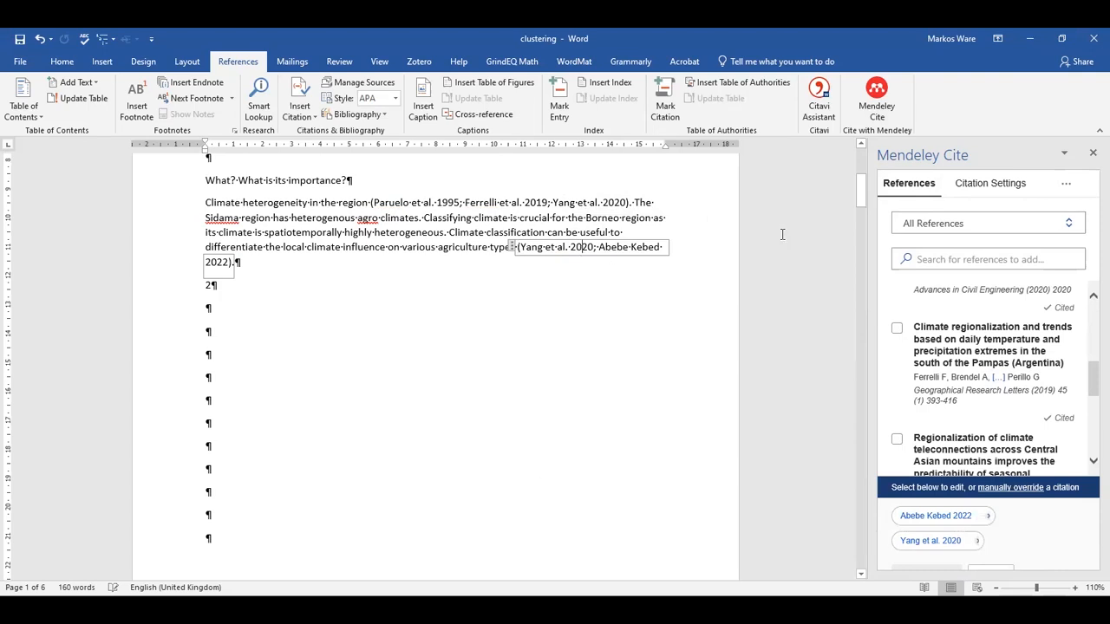
pyautogui.click(513, 255)
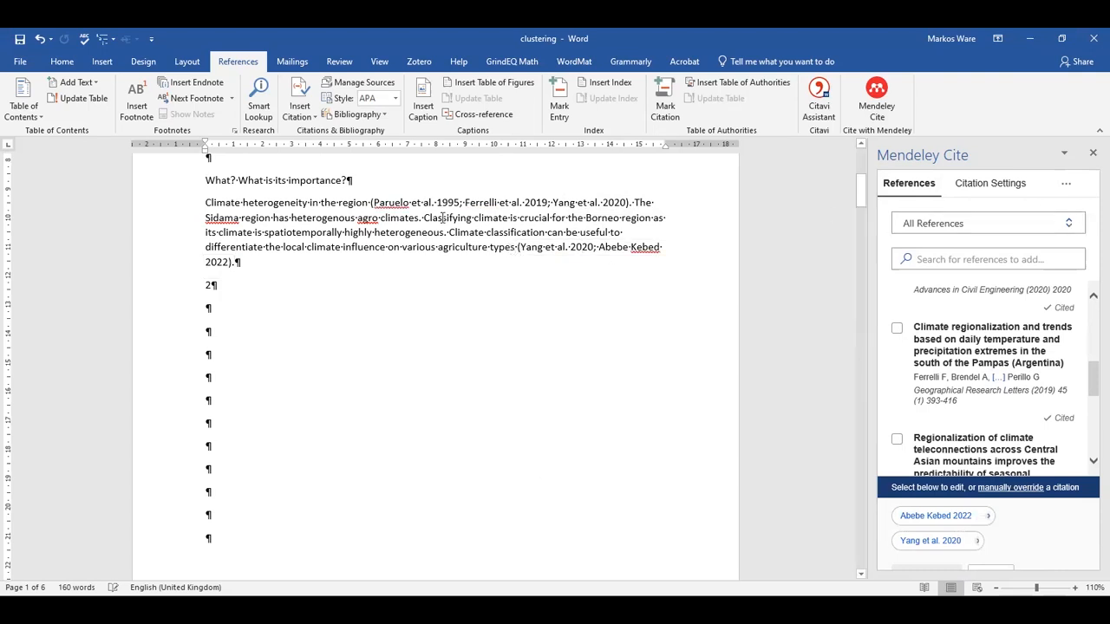
pyautogui.tripleClick(215, 217)
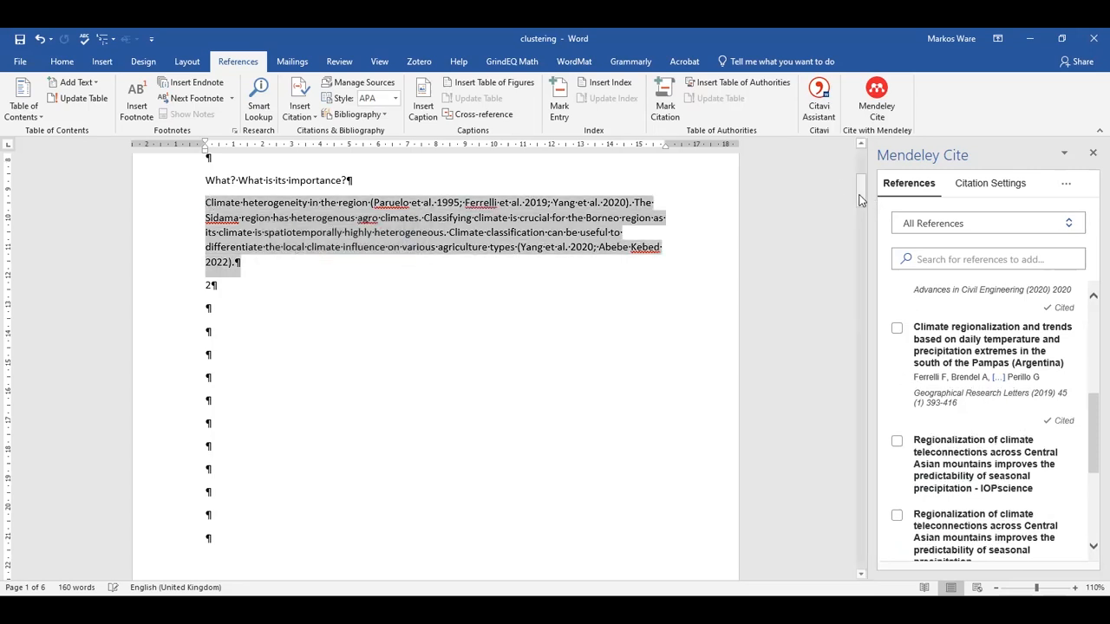
# Insert the Mendeley Cite bibliography on the empty line under the Reference heading.
pyautogui.moveTo(859, 200); pyautogui.dragTo(858, 474)
pyautogui.click(567, 555)
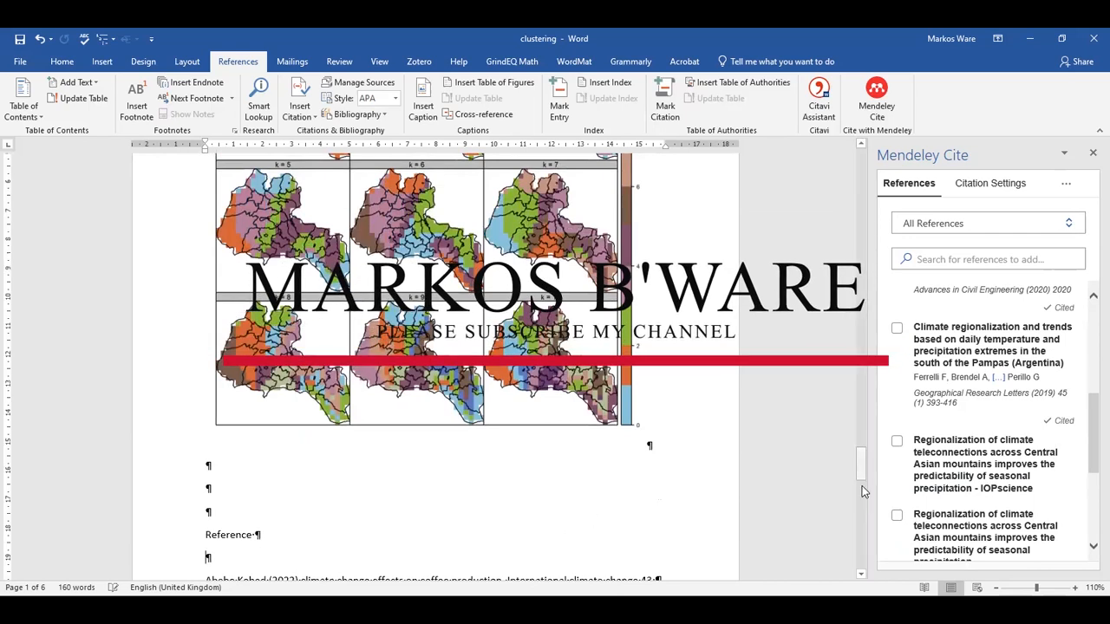
pyautogui.moveTo(862, 485); pyautogui.dragTo(1066, 192)
pyautogui.click(1066, 184)
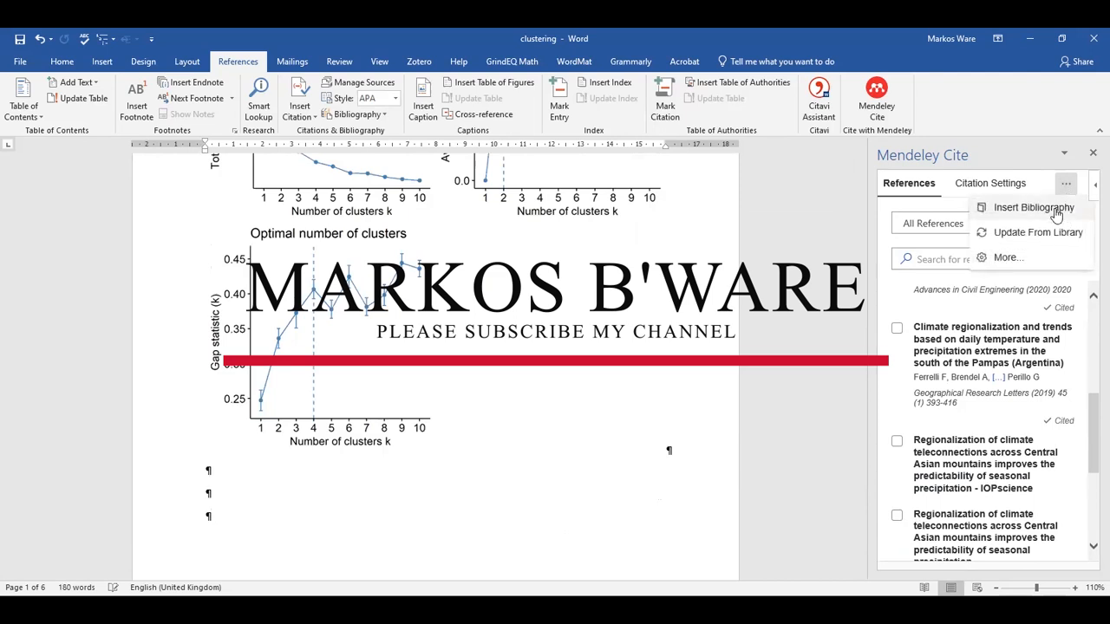
pyautogui.click(1051, 214)
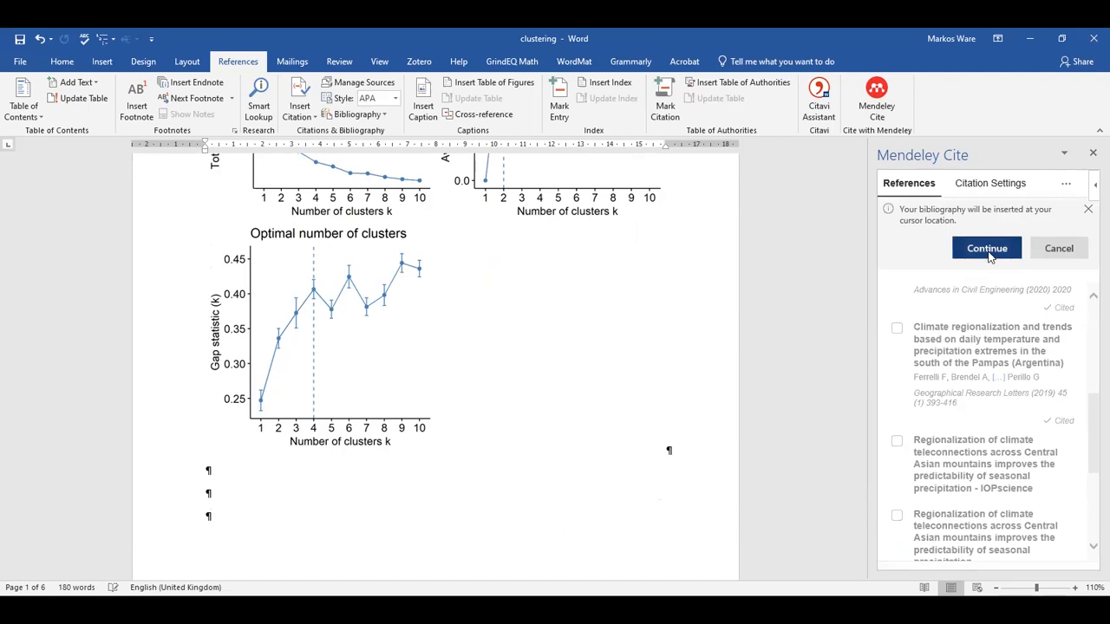
pyautogui.click(986, 249)
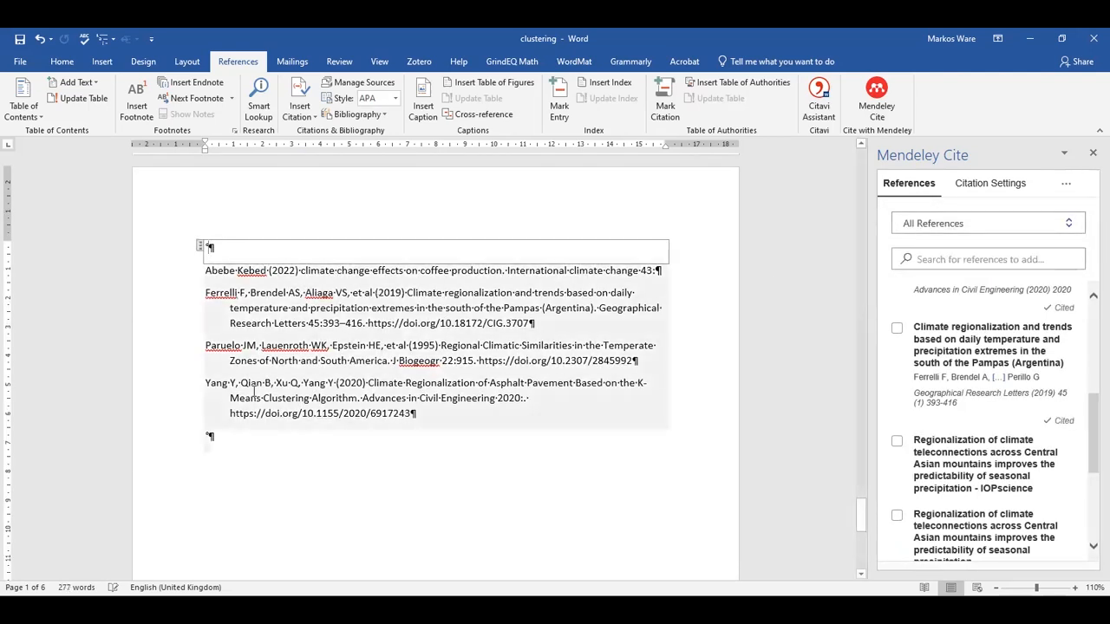
# Select and inspect the inserted four-entry bibliography, then deselect it.
pyautogui.moveTo(441, 413); pyautogui.dragTo(202, 252)
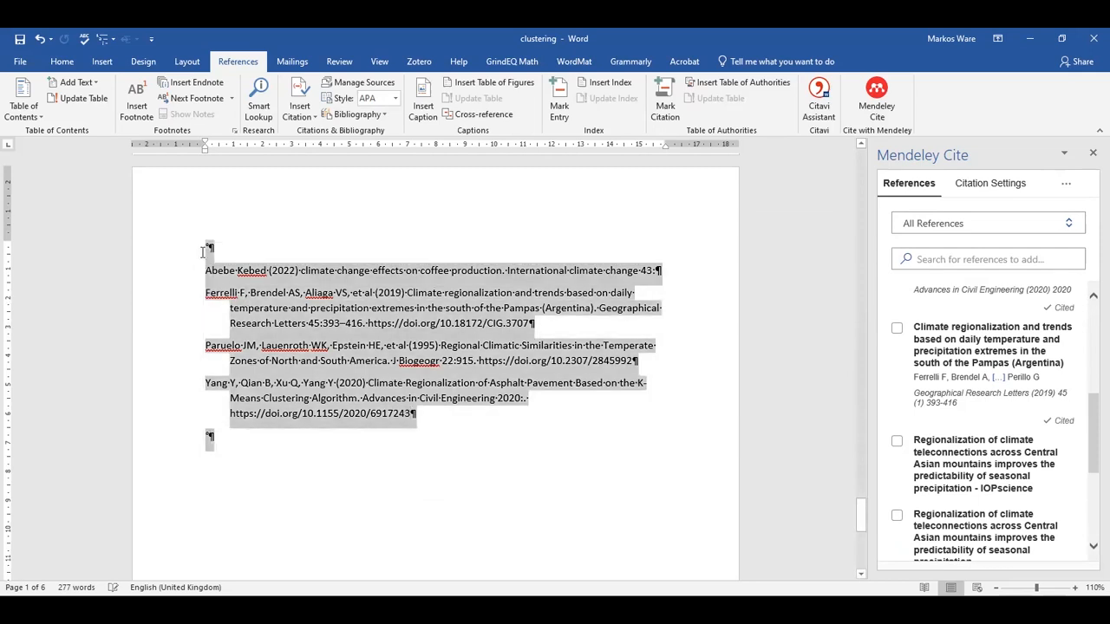
pyautogui.click(240, 249)
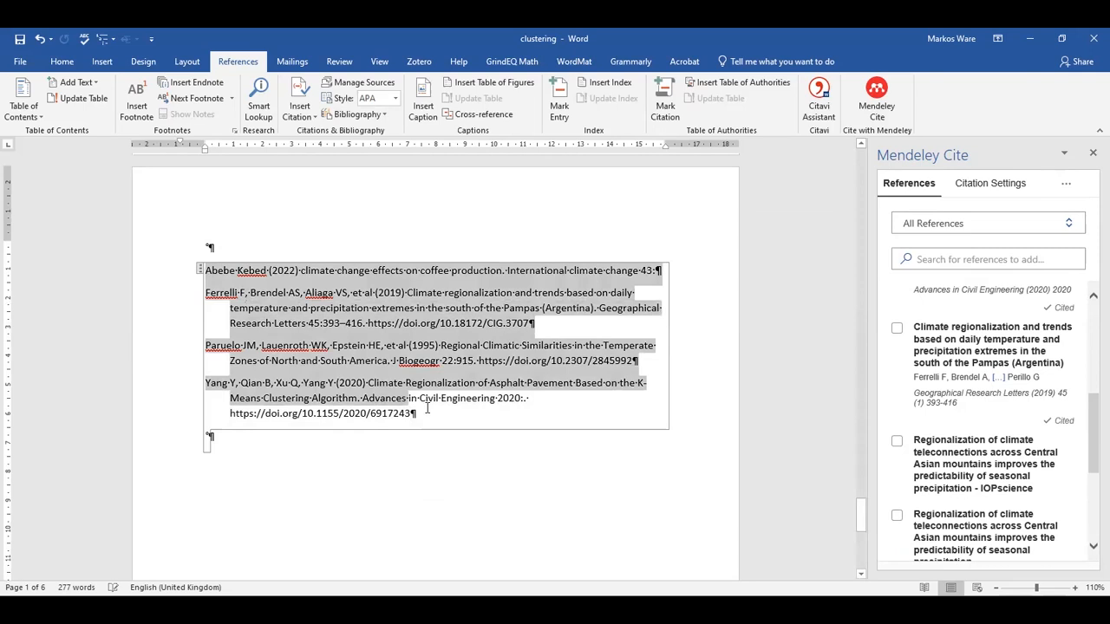
pyautogui.click(1065, 184)
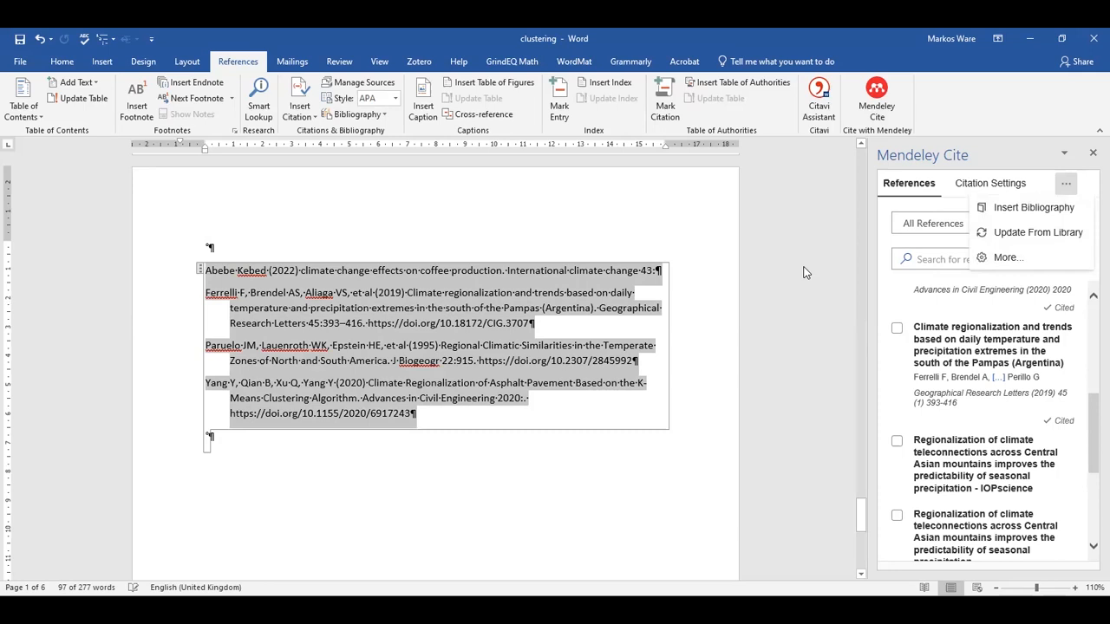
pyautogui.click(698, 208)
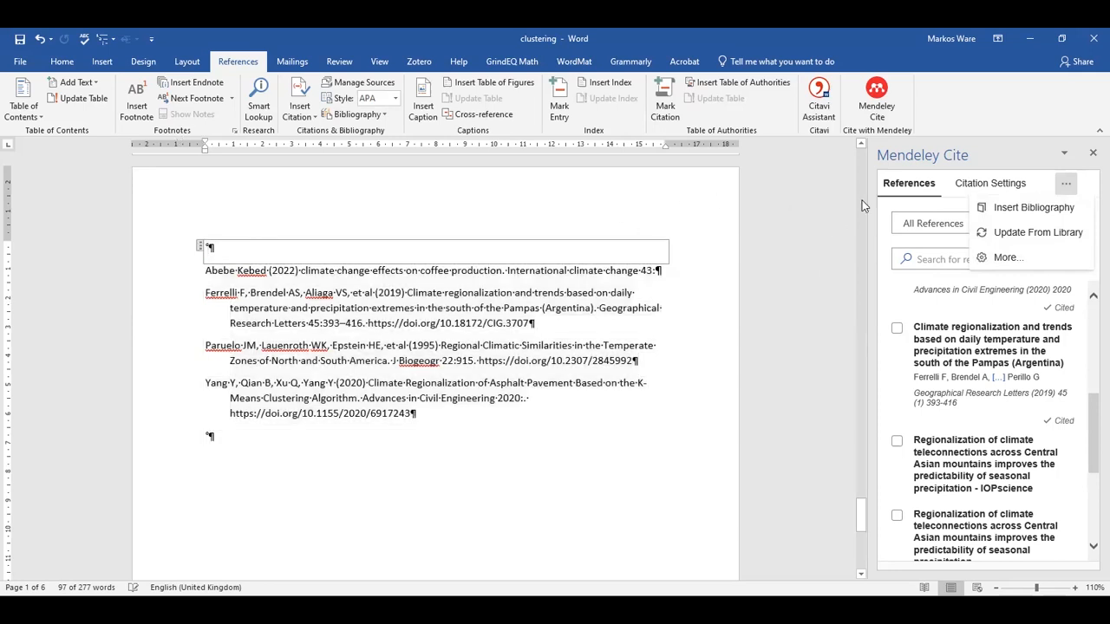
pyautogui.click(862, 144)
# Delete one empty line above the Background heading on page 1 and review the document.
pyautogui.scroll(10, 860, 165)
pyautogui.moveTo(858, 441); pyautogui.dragTo(863, 154)
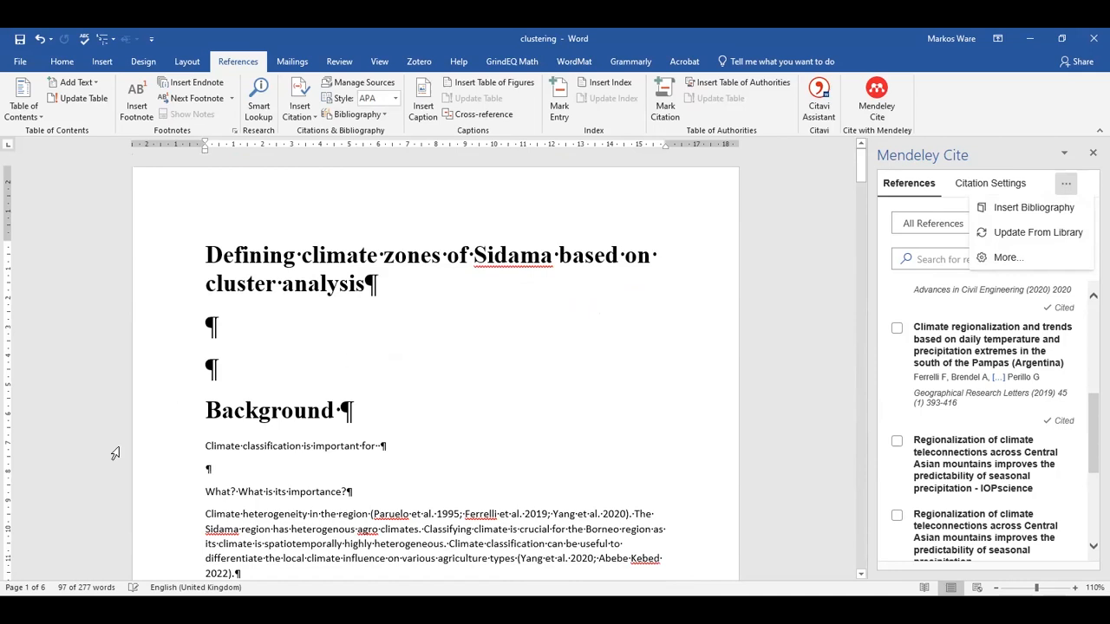
pyautogui.press('Delete')
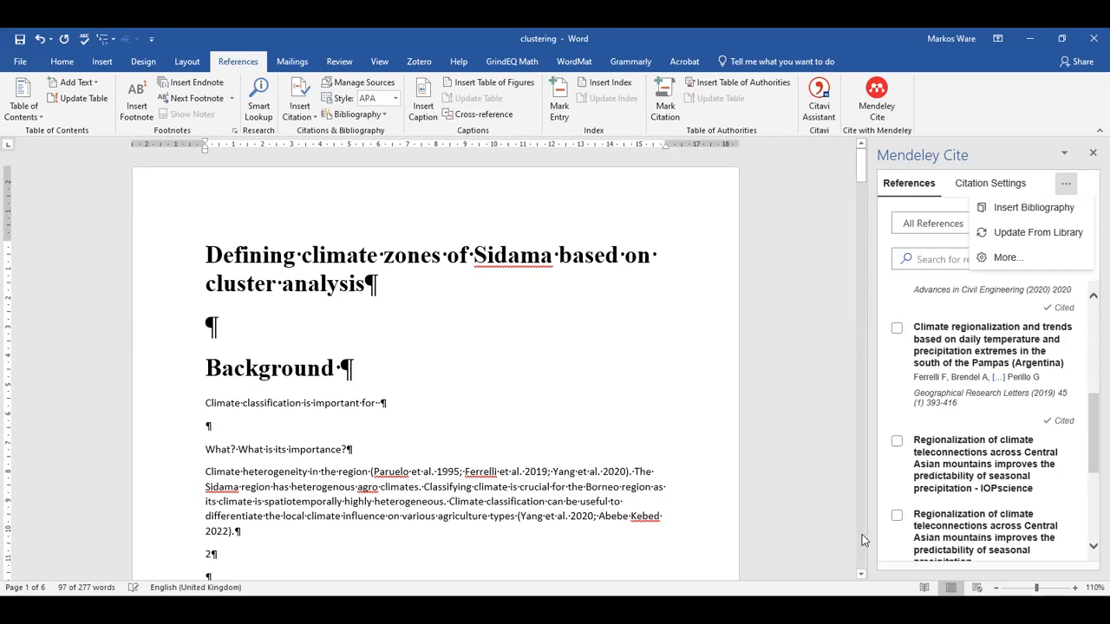
pyautogui.scroll(-20, 862, 534)
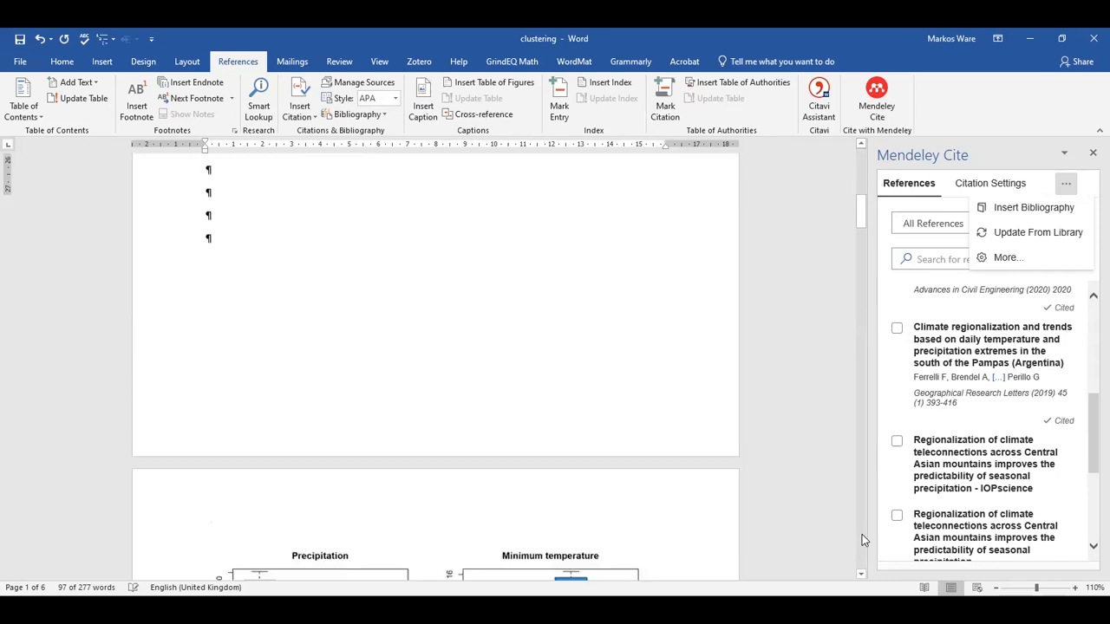
pyautogui.click(862, 534)
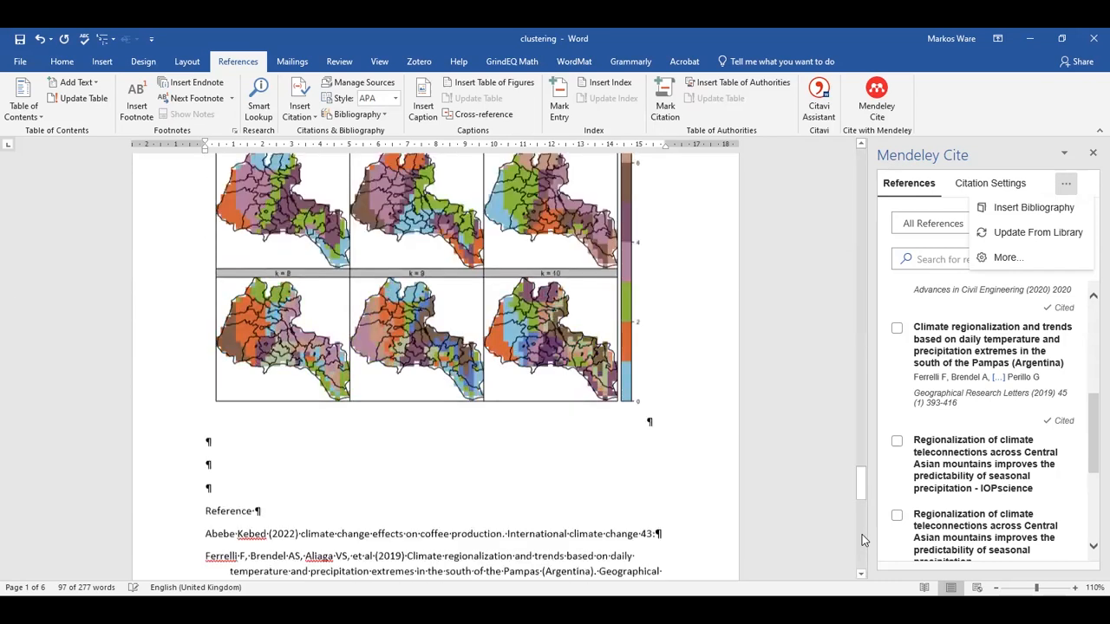
pyautogui.click(861, 534)
pyautogui.moveTo(861, 544); pyautogui.dragTo(864, 150)
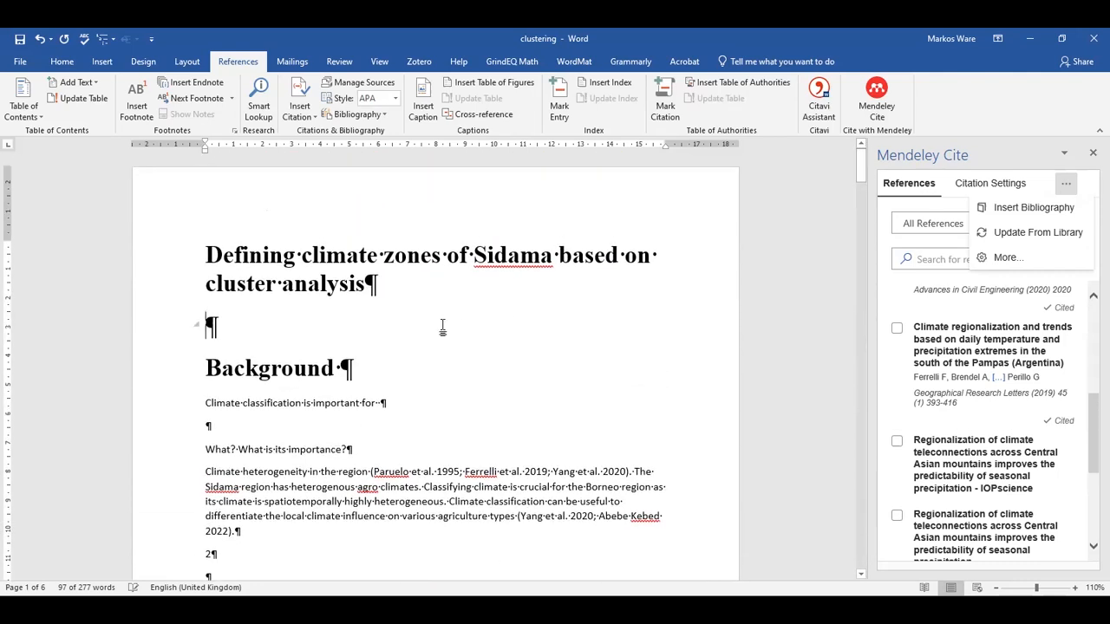